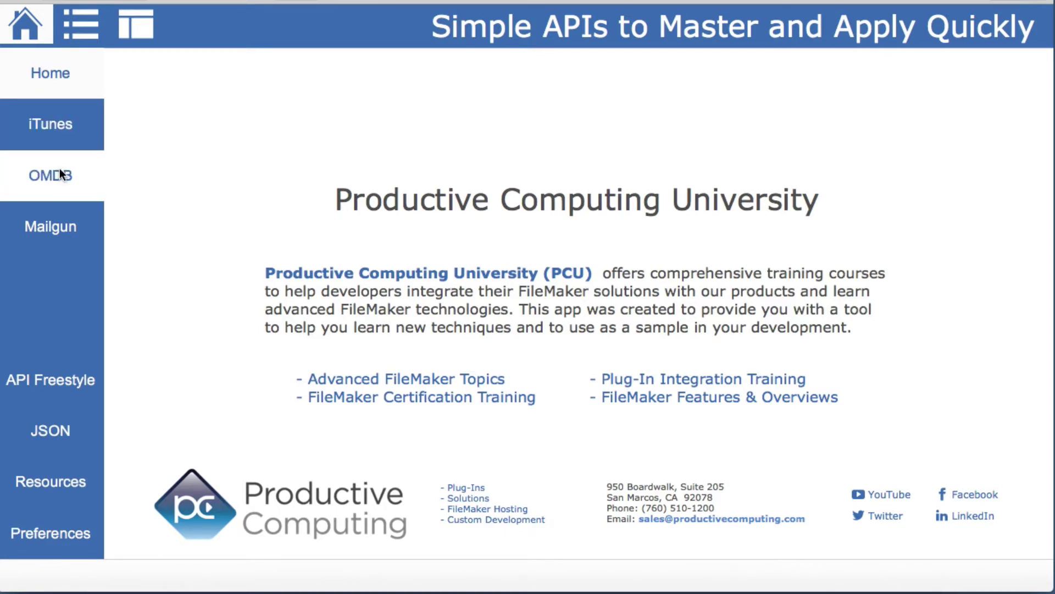
click(48, 224)
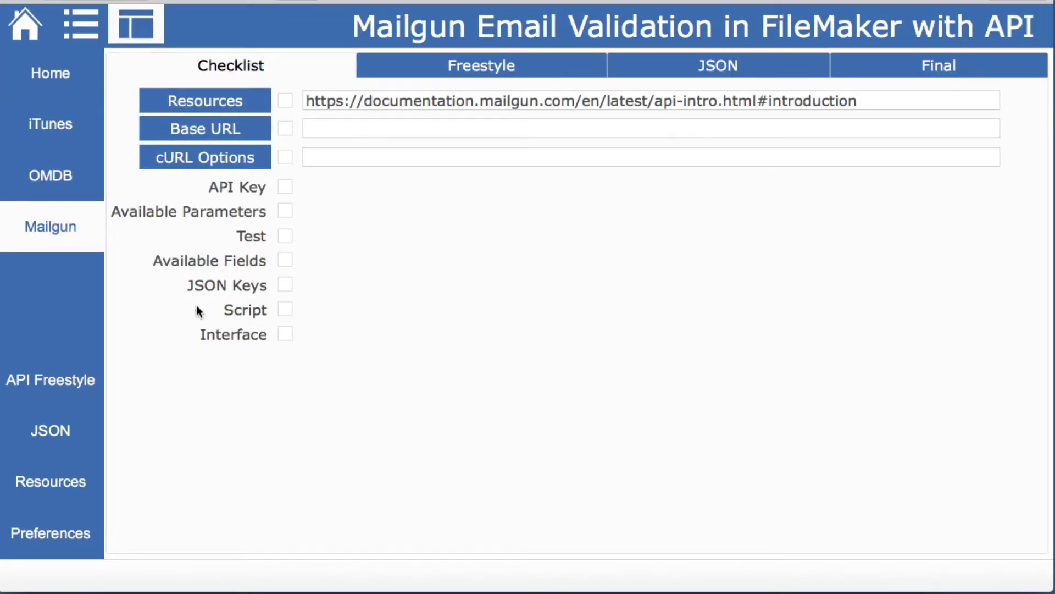
click(140, 32)
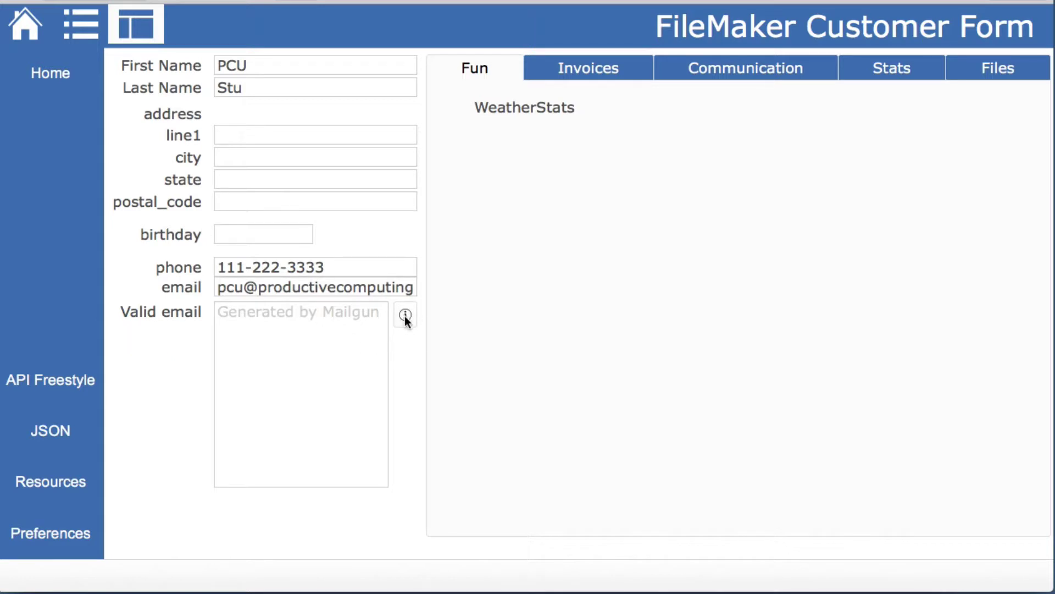
click(37, 26)
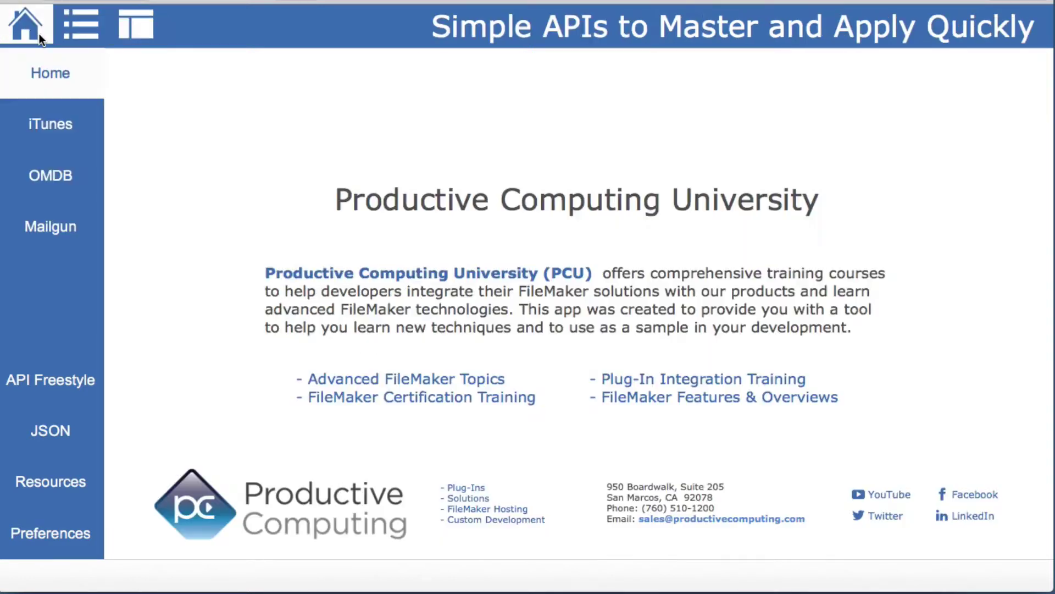
click(94, 235)
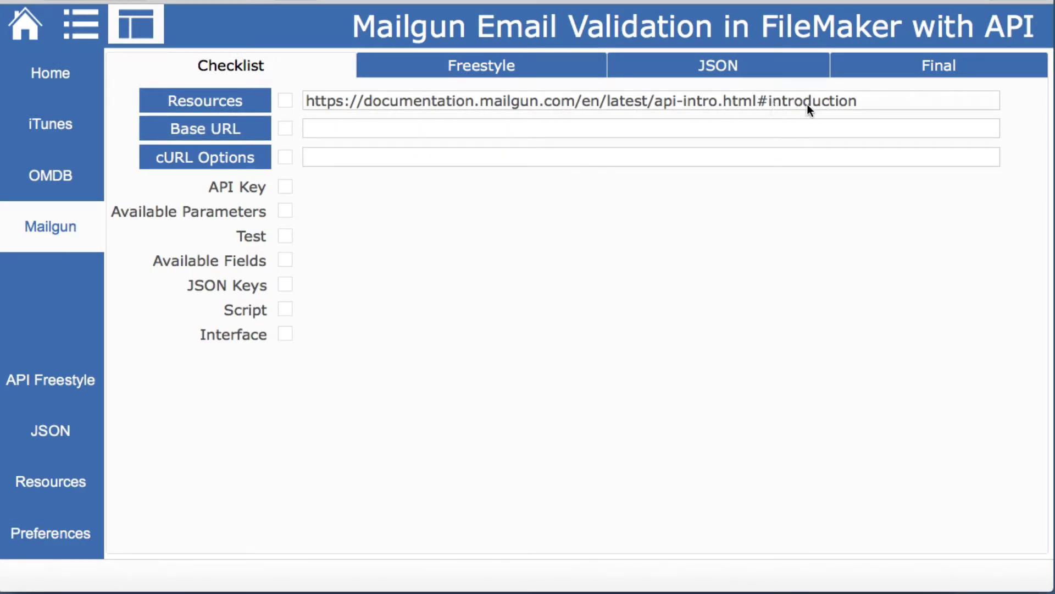
click(232, 102)
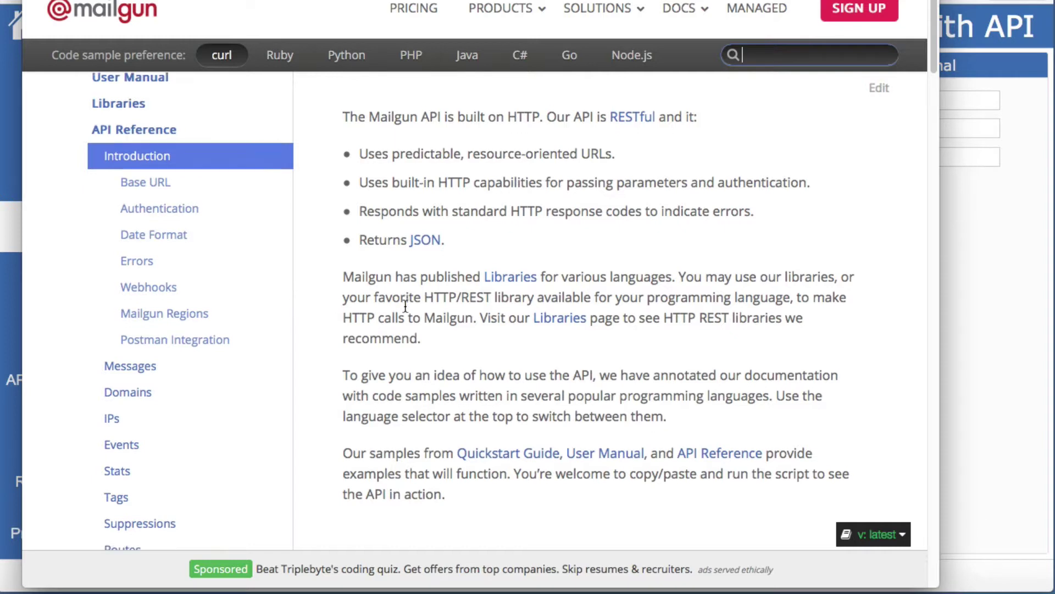
scroll(405, 305, down, 7)
scroll(404, 305, down, 2)
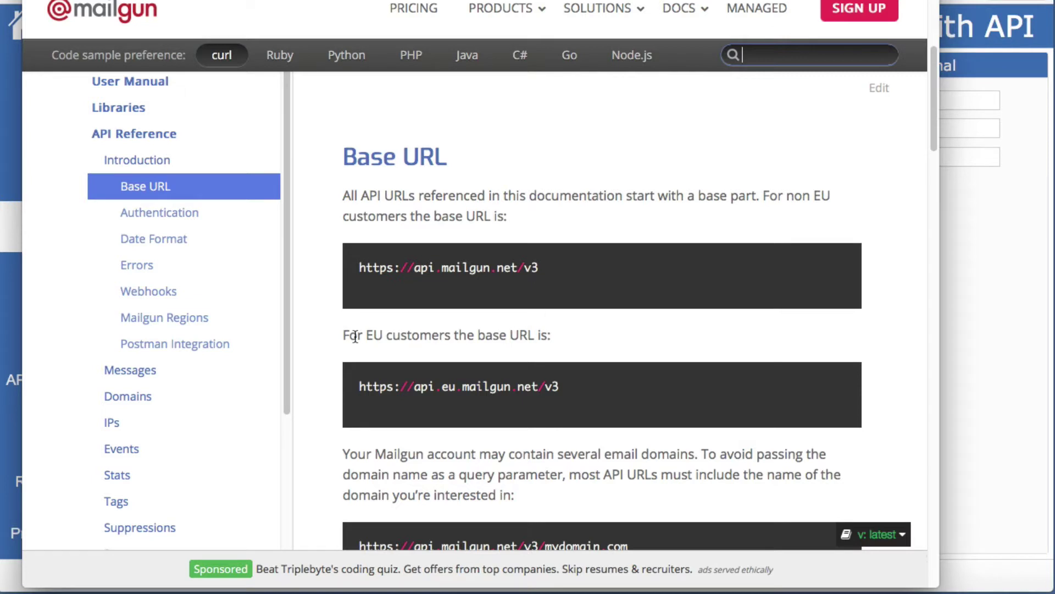
drag(363, 334, 386, 335)
click(491, 214)
drag(555, 276, 599, 238)
key(super+c)
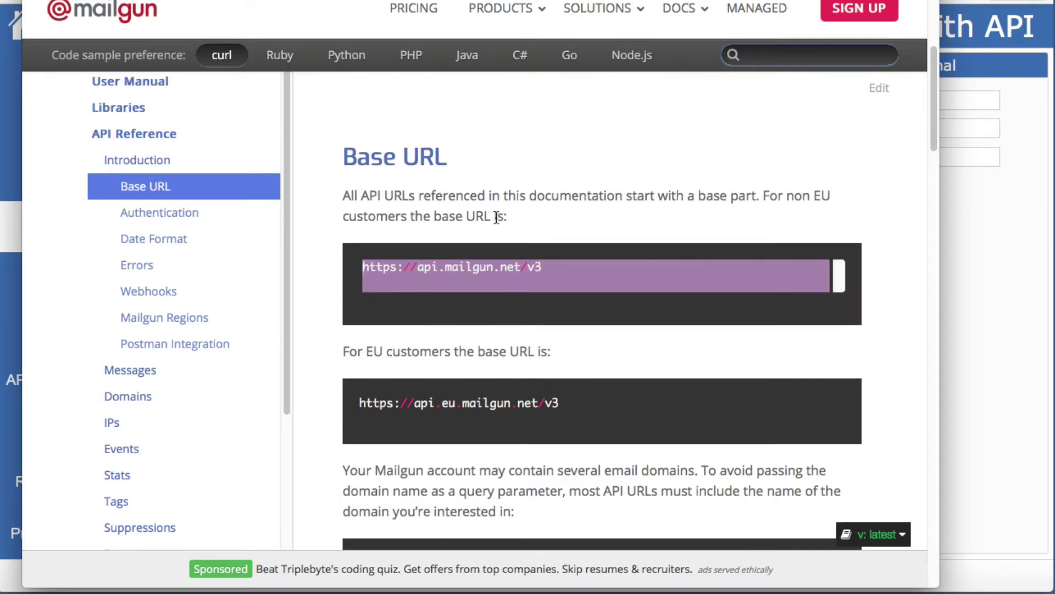
key(super+Tab)
click(439, 134)
key(super+v)
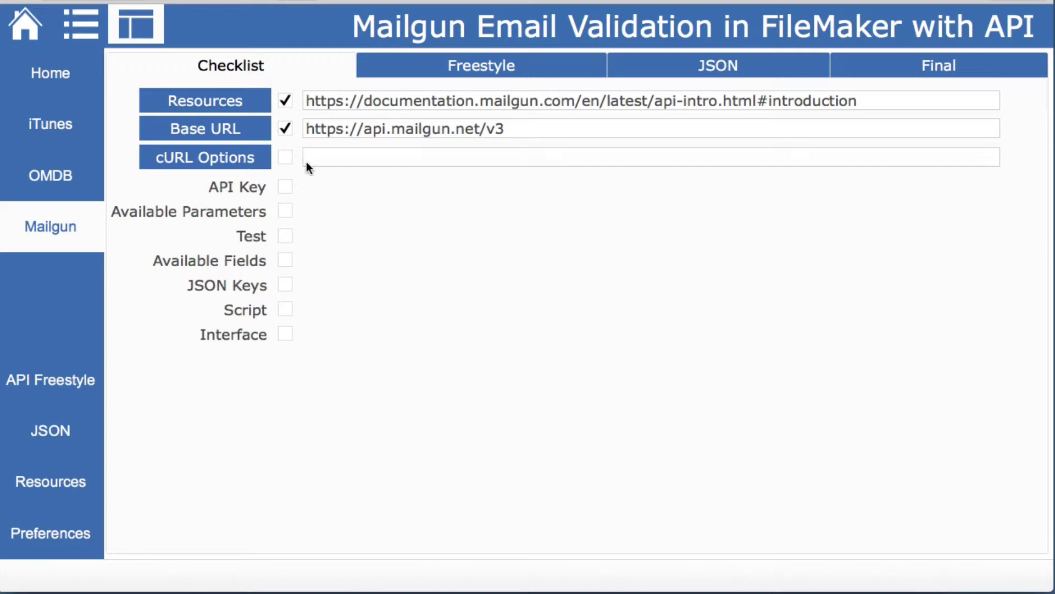
Bring the Mailgun documentation forward and scroll down to the Authentication section
click(230, 160)
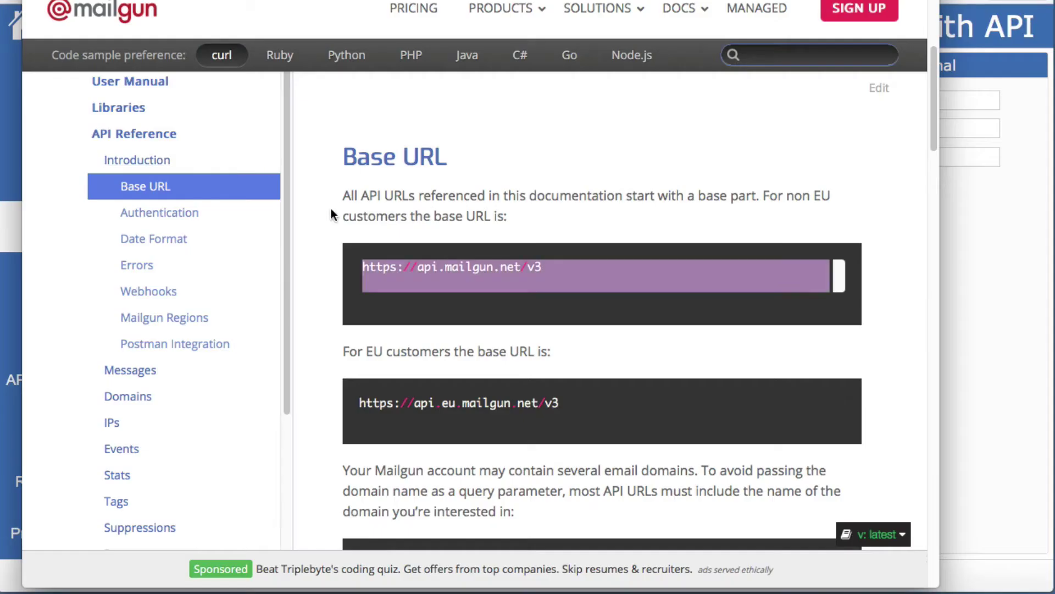
scroll(331, 212, down, 7)
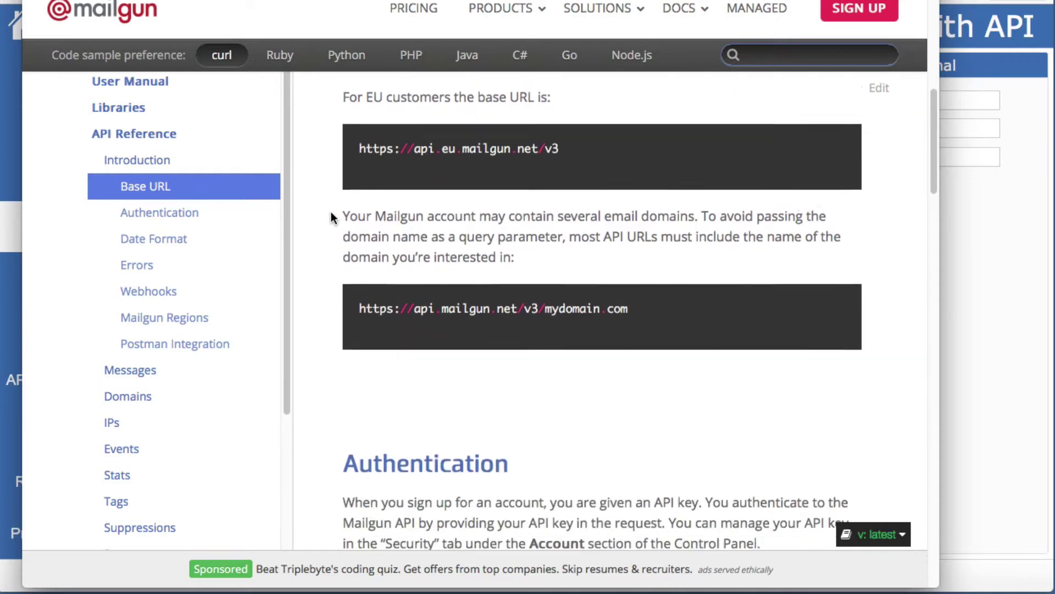
scroll(331, 212, down, 3)
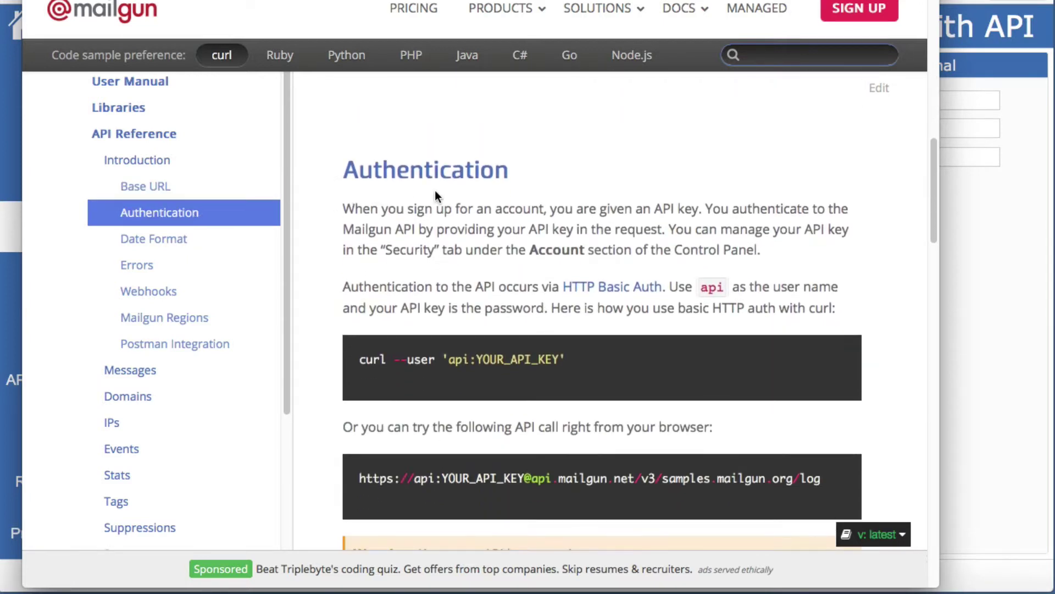
scroll(416, 227, down, 2)
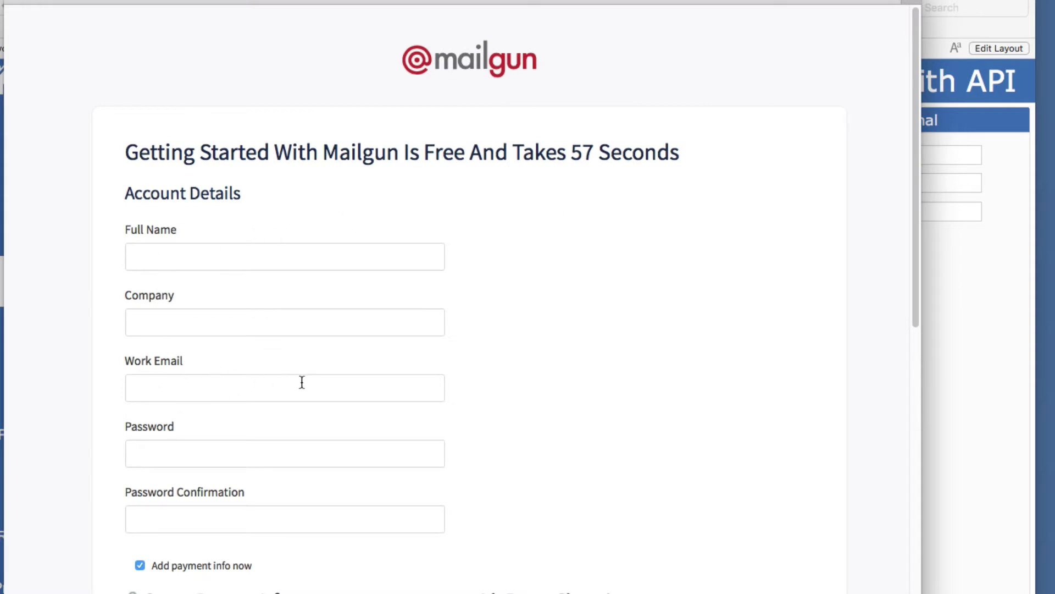
Review the Mailgun plan list but keep the Concept - Pay as You Go plan
scroll(302, 382, down, 7)
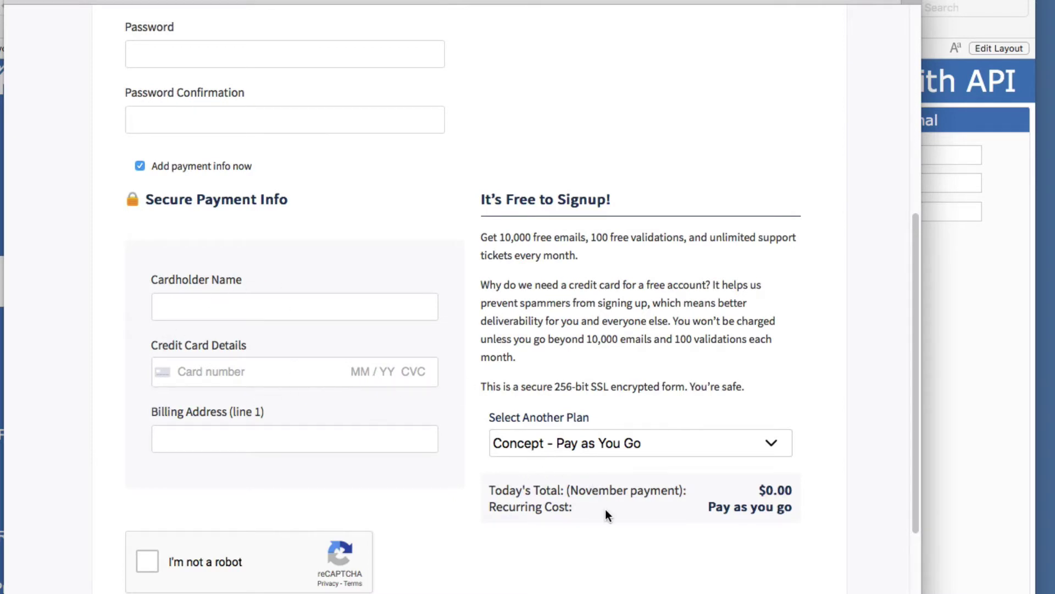
scroll(626, 508, down, 2)
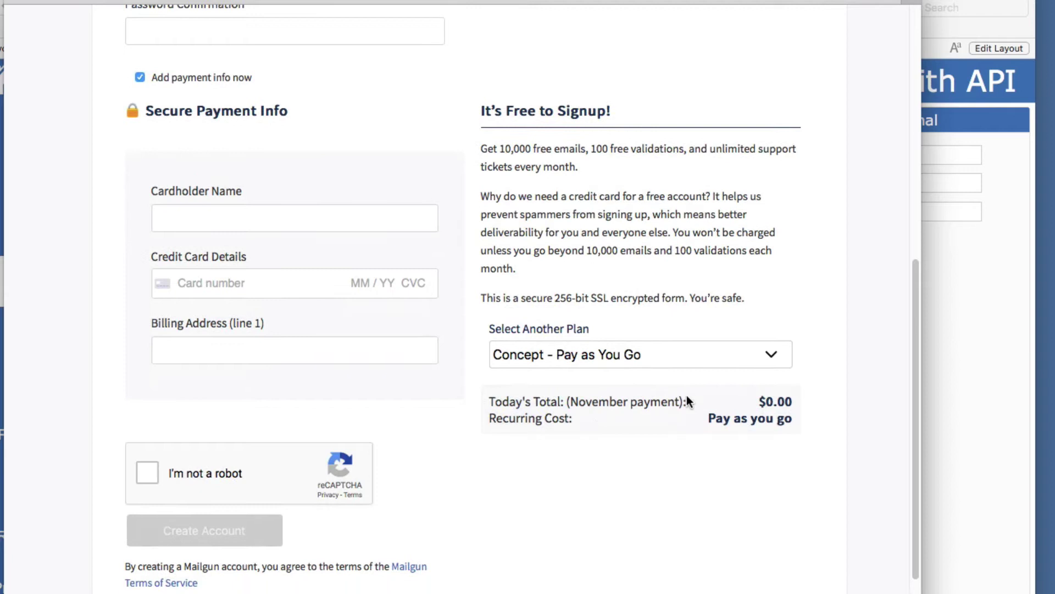
click(772, 357)
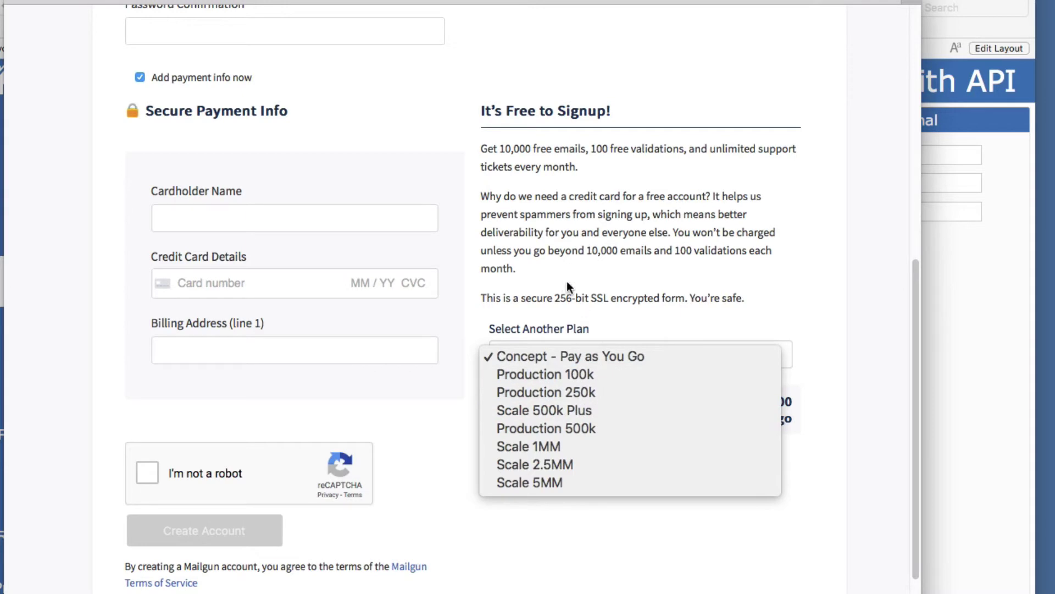
click(582, 217)
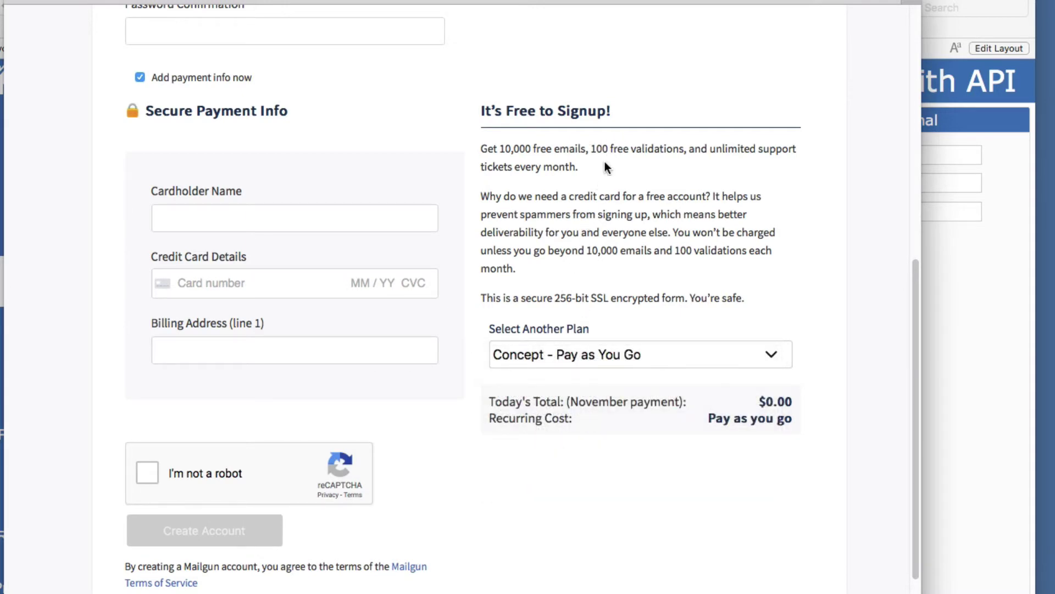
scroll(604, 168, up, 10)
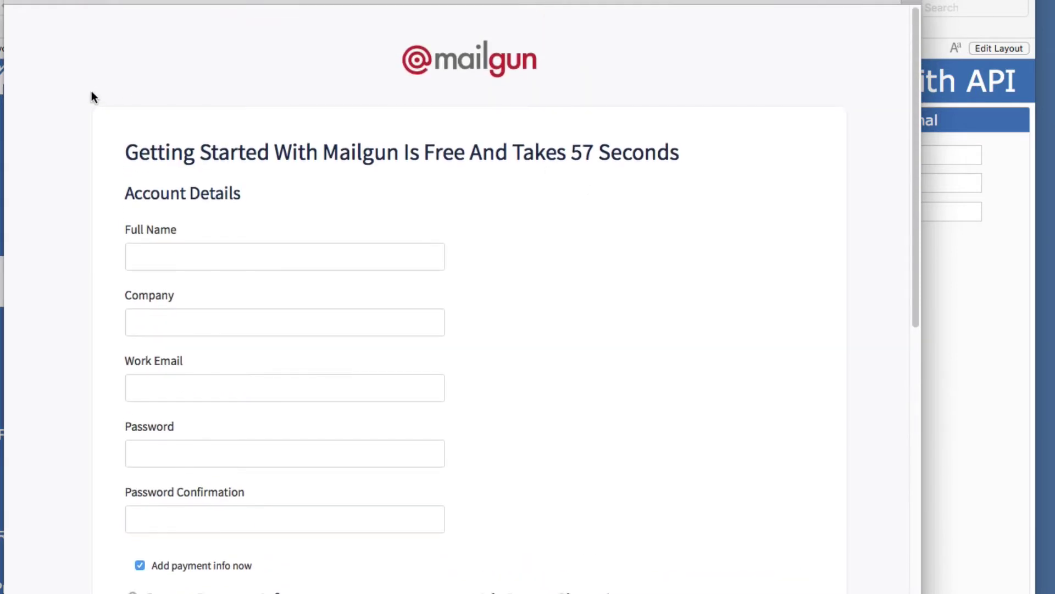
Return to the API reference and read down through Date Format, Errors and Mailgun Regions
click(74, 2)
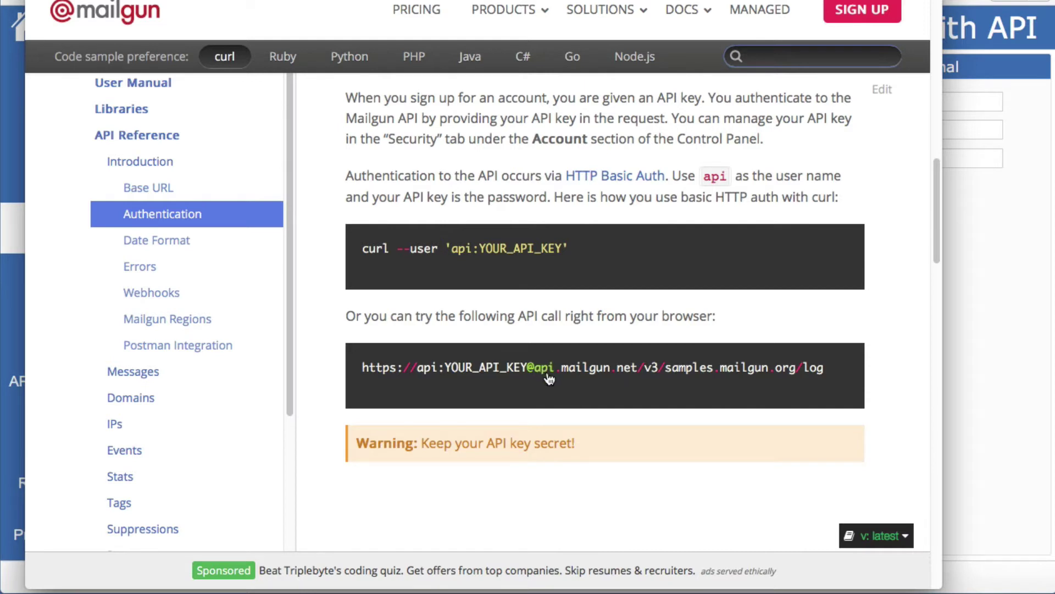
scroll(585, 377, down, 3)
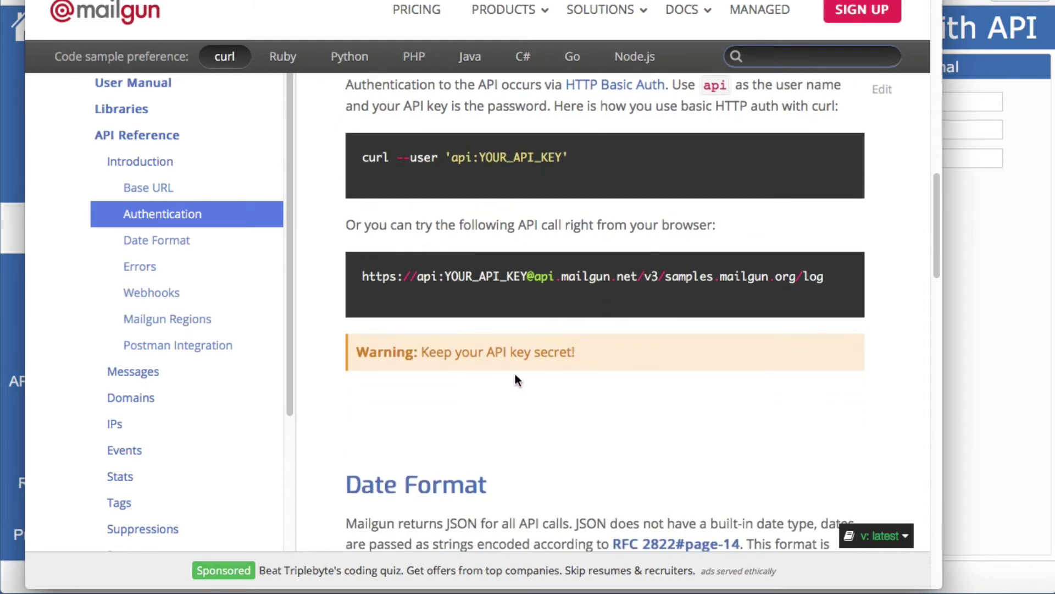
scroll(546, 376, up, 5)
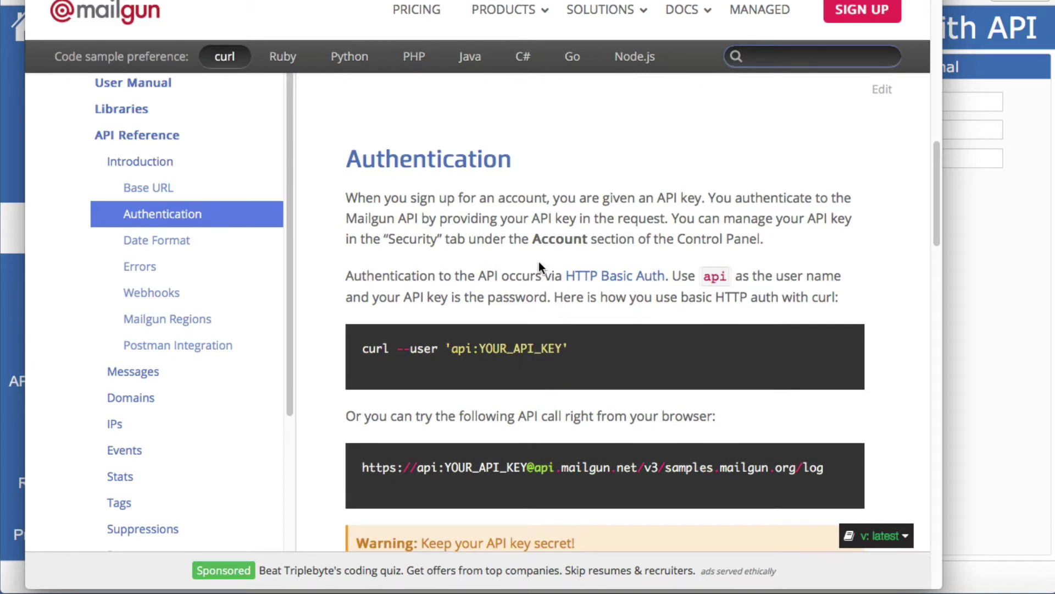
scroll(527, 260, down, 10)
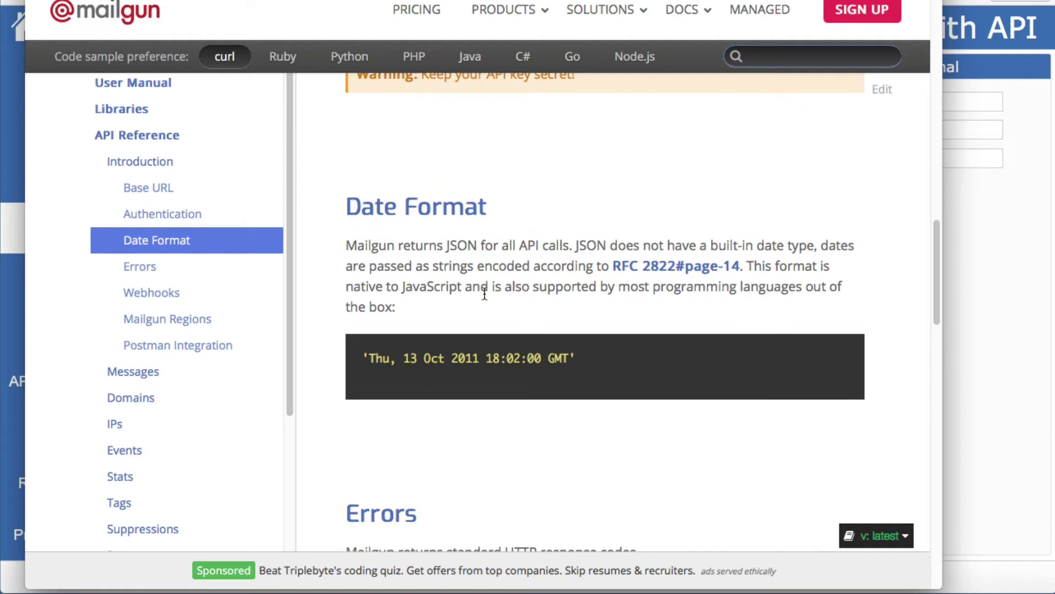
scroll(499, 391, down, 1)
scroll(499, 391, down, 8)
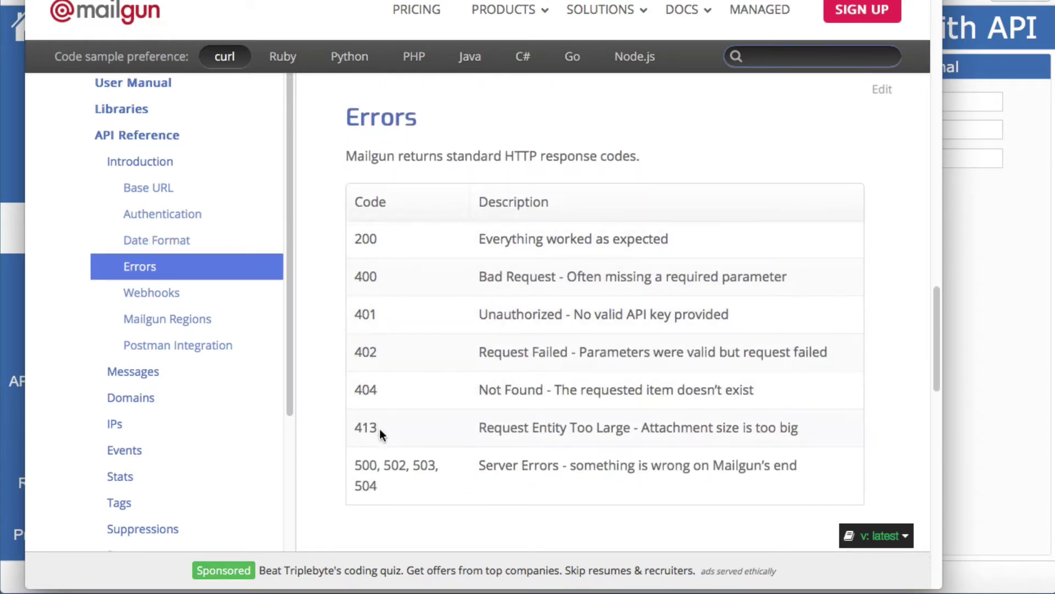
scroll(390, 481, down, 15)
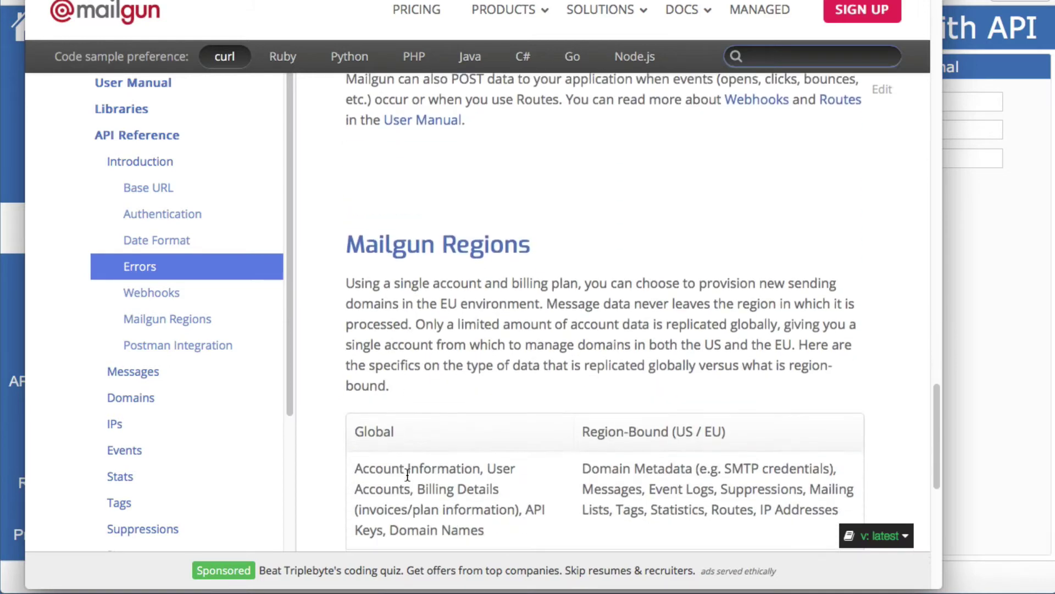
scroll(408, 474, down, 9)
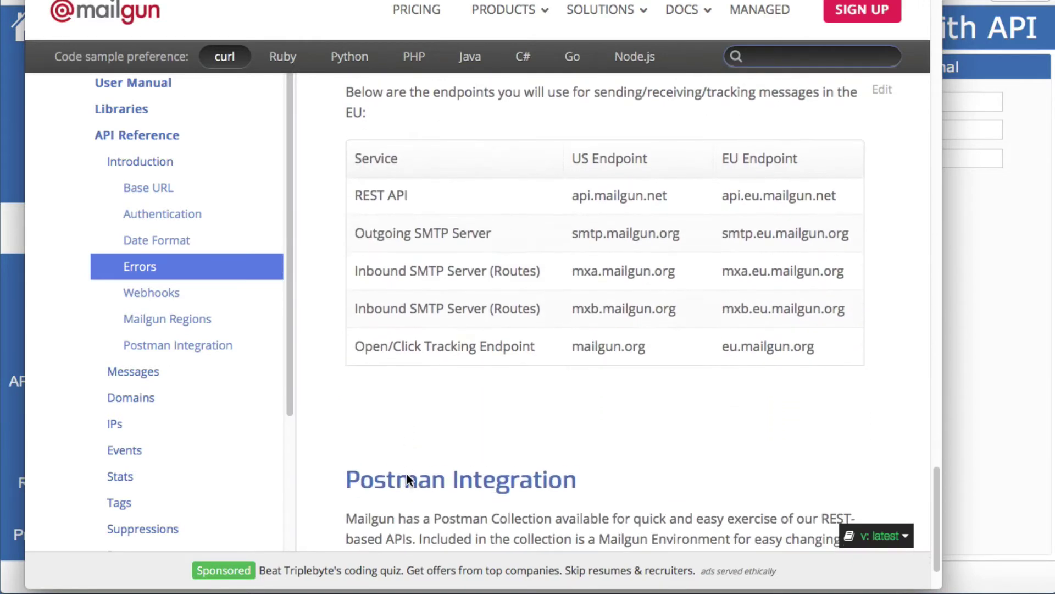
scroll(478, 428, down, 2)
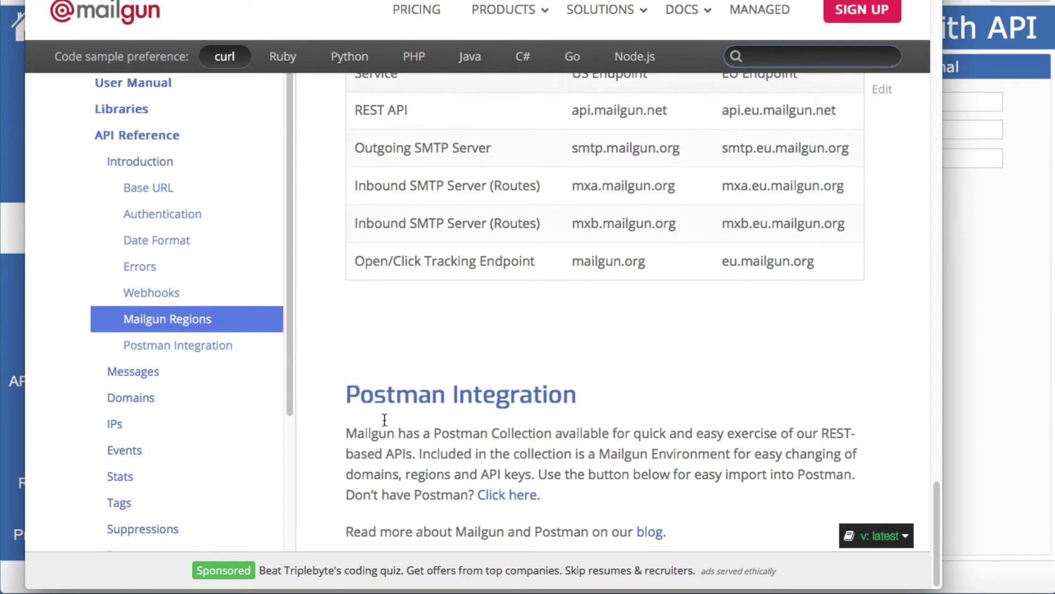
scroll(207, 358, down, 5)
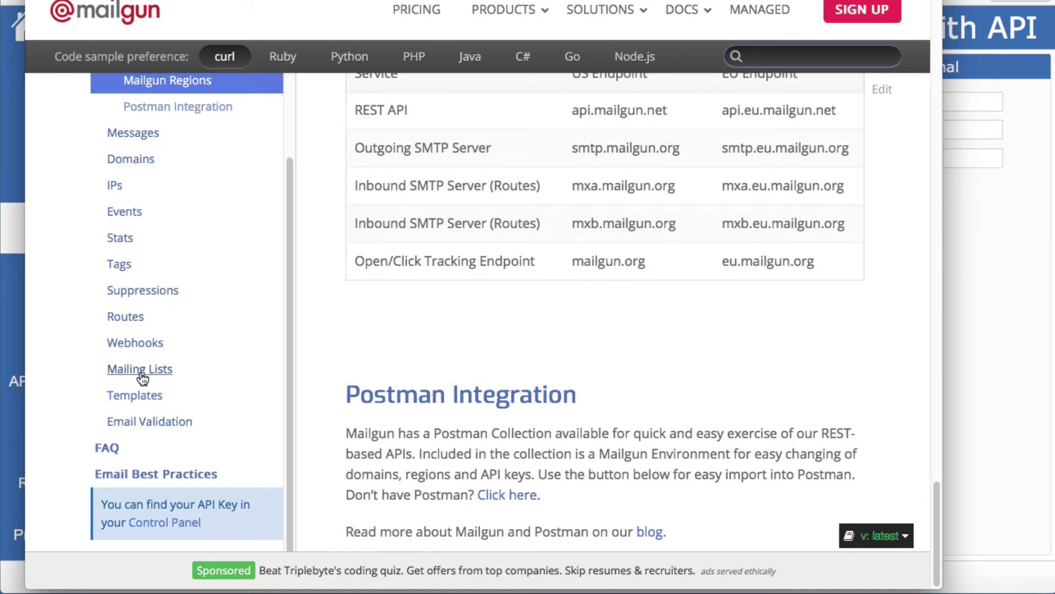
Open the Email Validation docs page and scroll to its GET endpoint
click(157, 421)
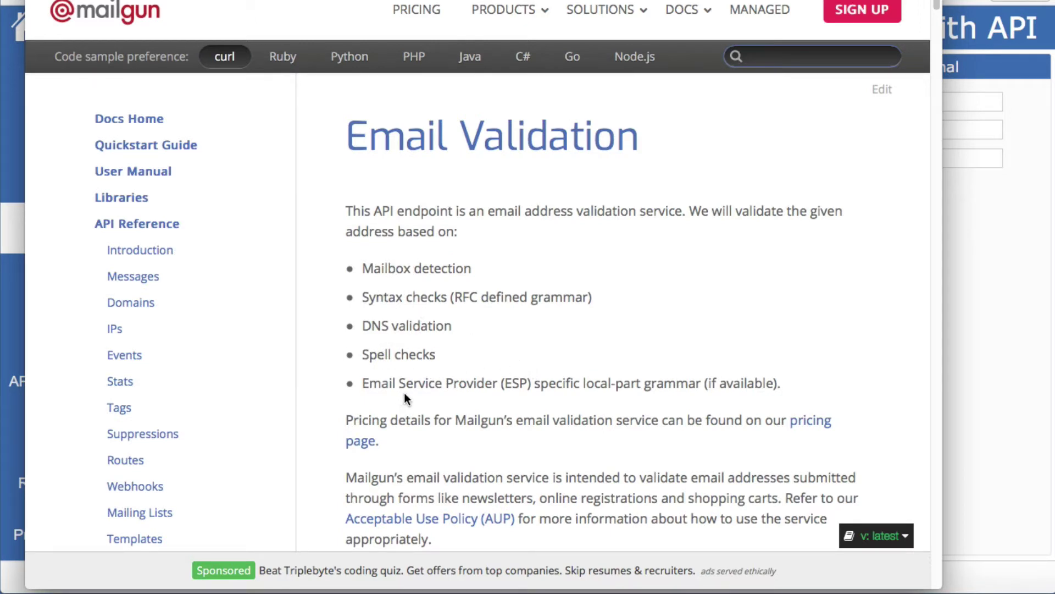
scroll(619, 414, down, 7)
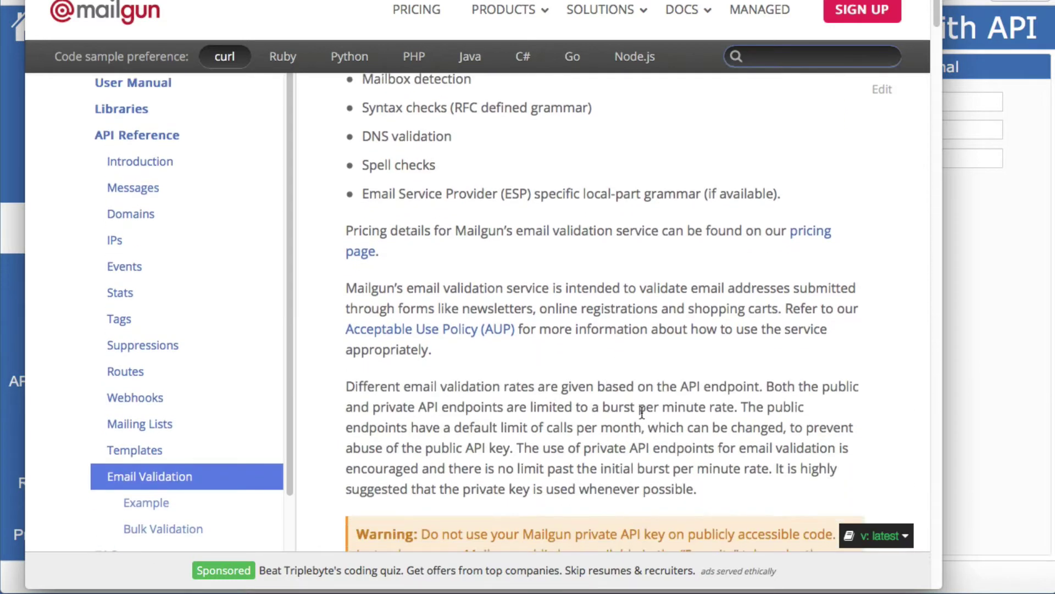
scroll(641, 411, down, 5)
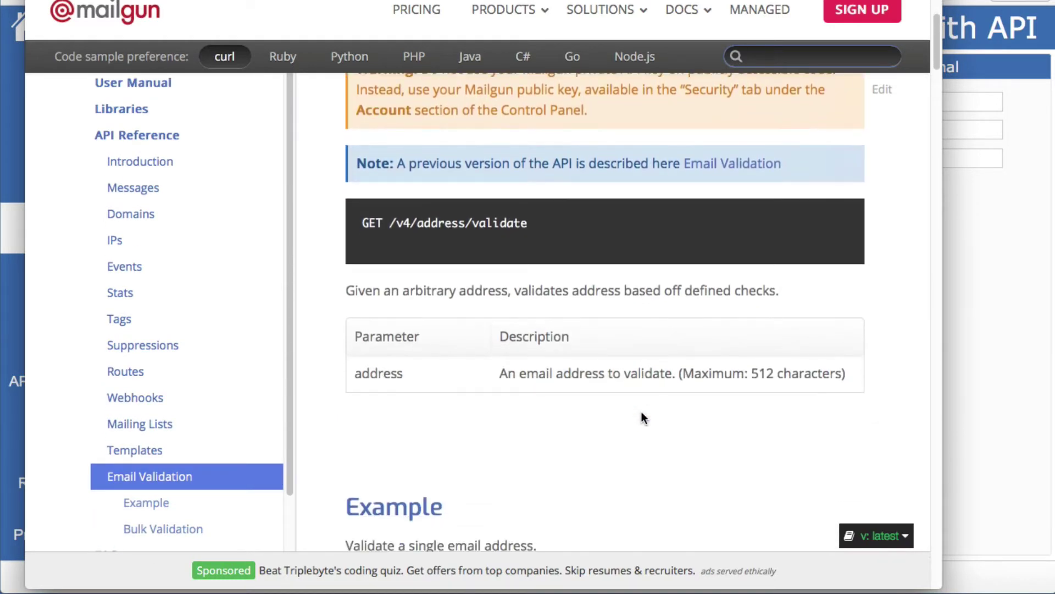
scroll(632, 412, up, 1)
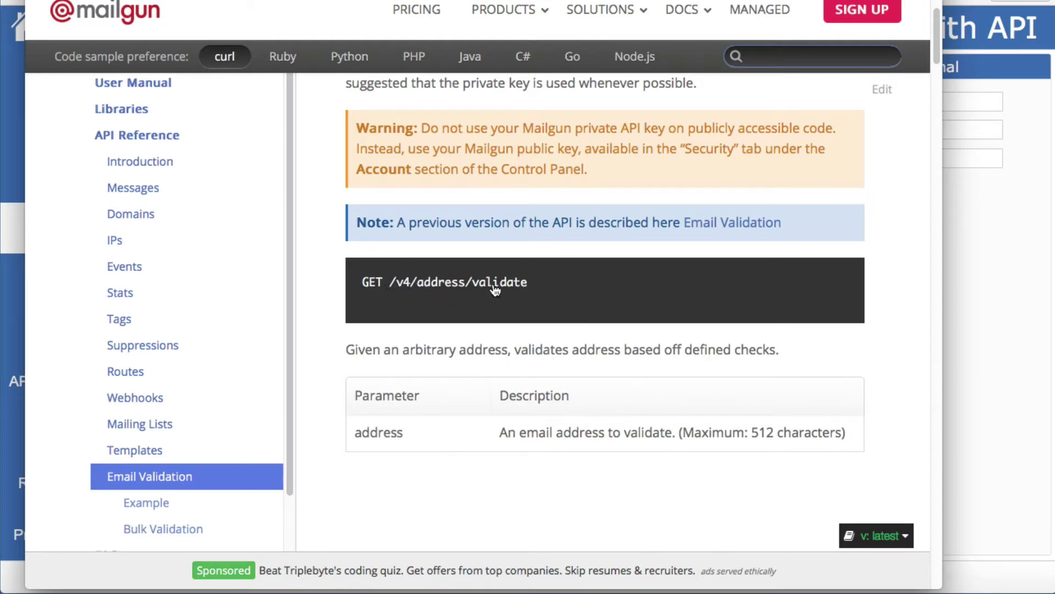
Check the stored Base URL value in the FileMaker checklist, then return to the docs
key(super+Tab)
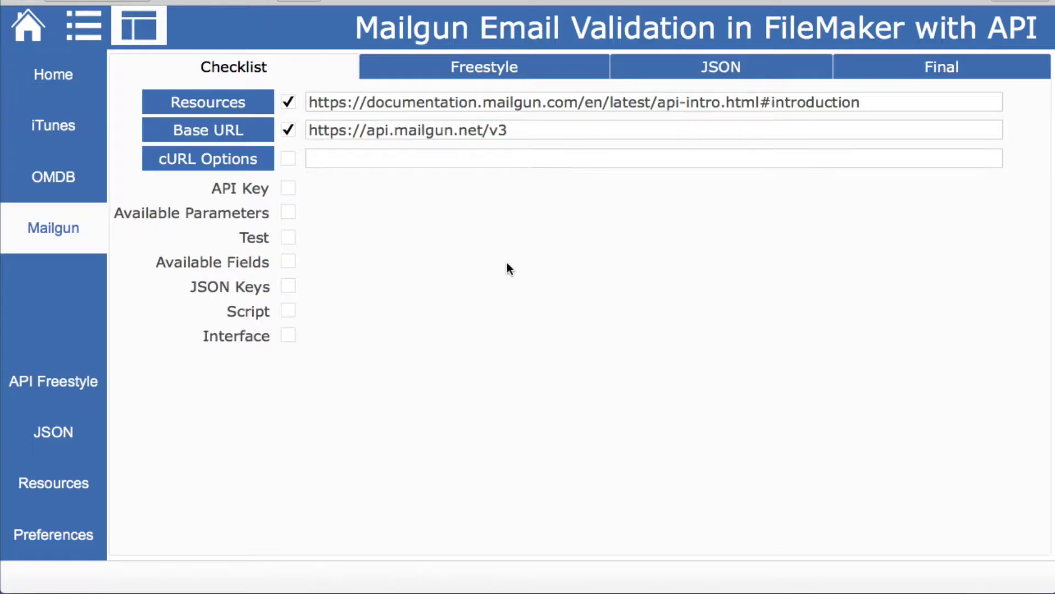
click(520, 136)
click(496, 186)
key(super+Tab)
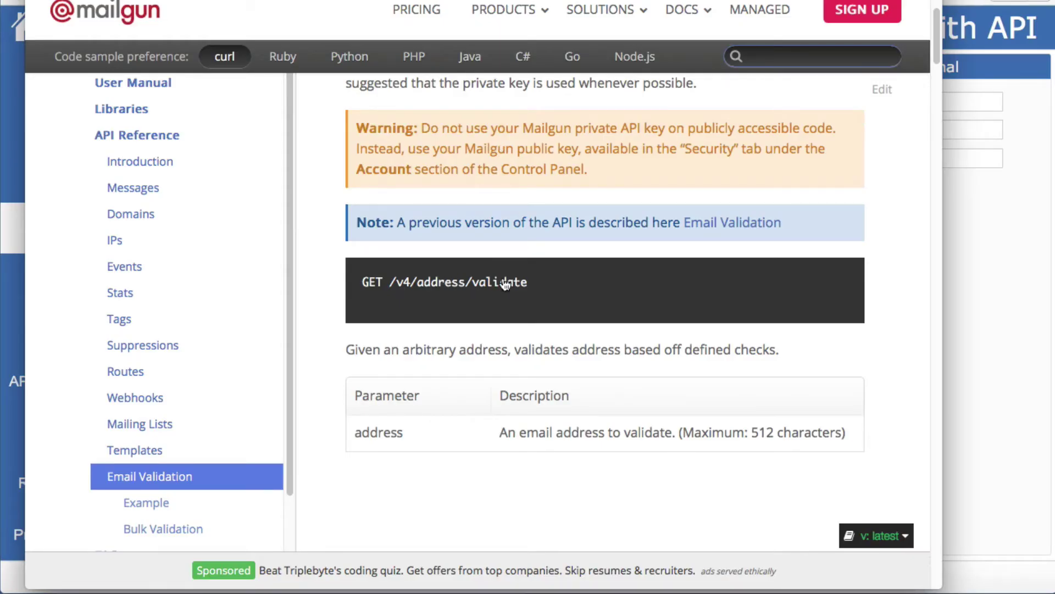
Scroll to the Example curl block, then show FileMaker's saved cURL Options notes
scroll(506, 283, down, 3)
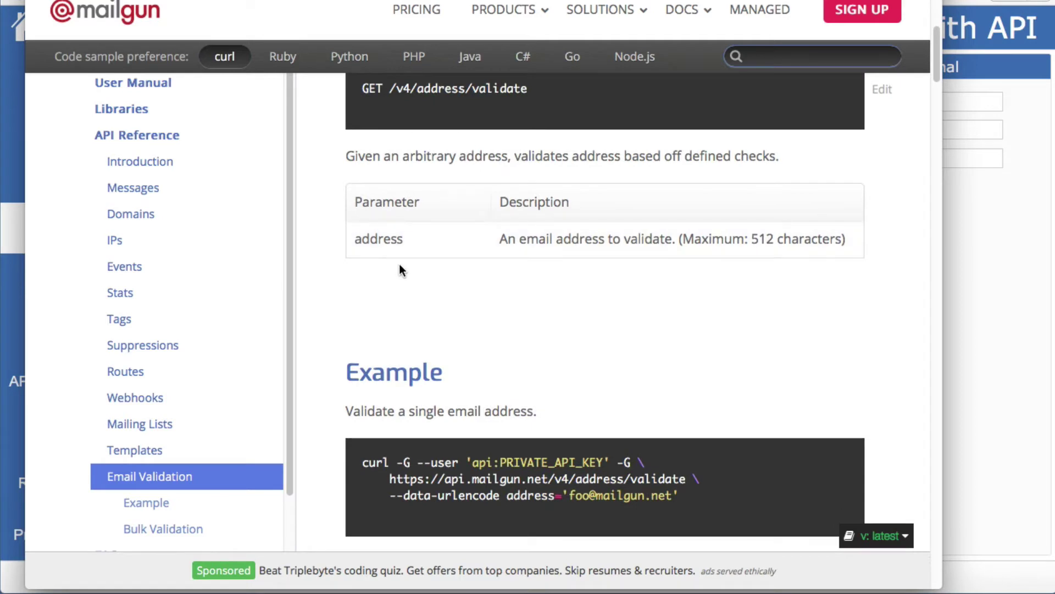
scroll(514, 276, down, 3)
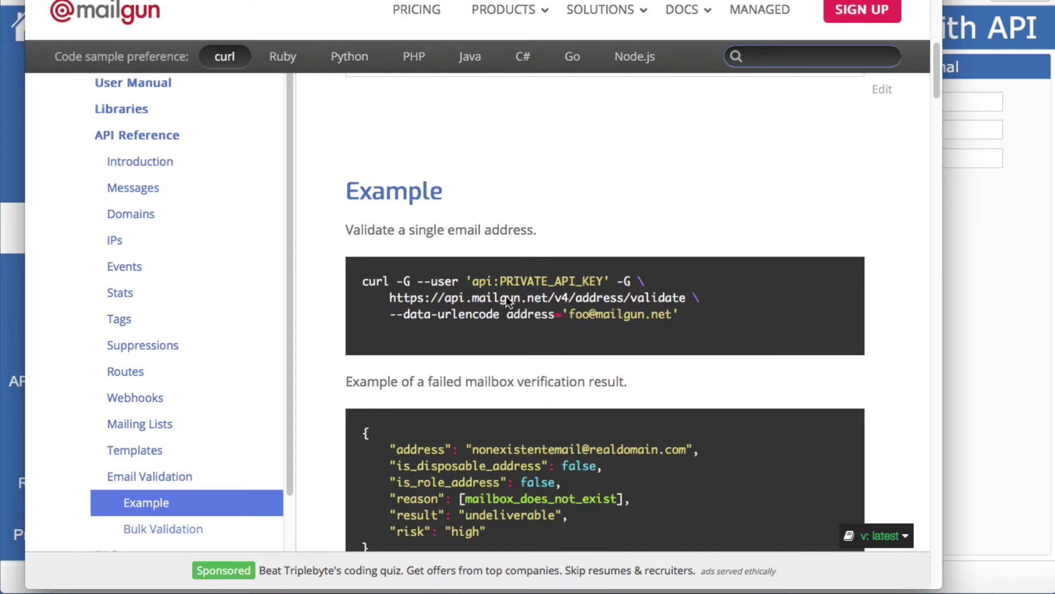
key(super+Tab)
click(247, 163)
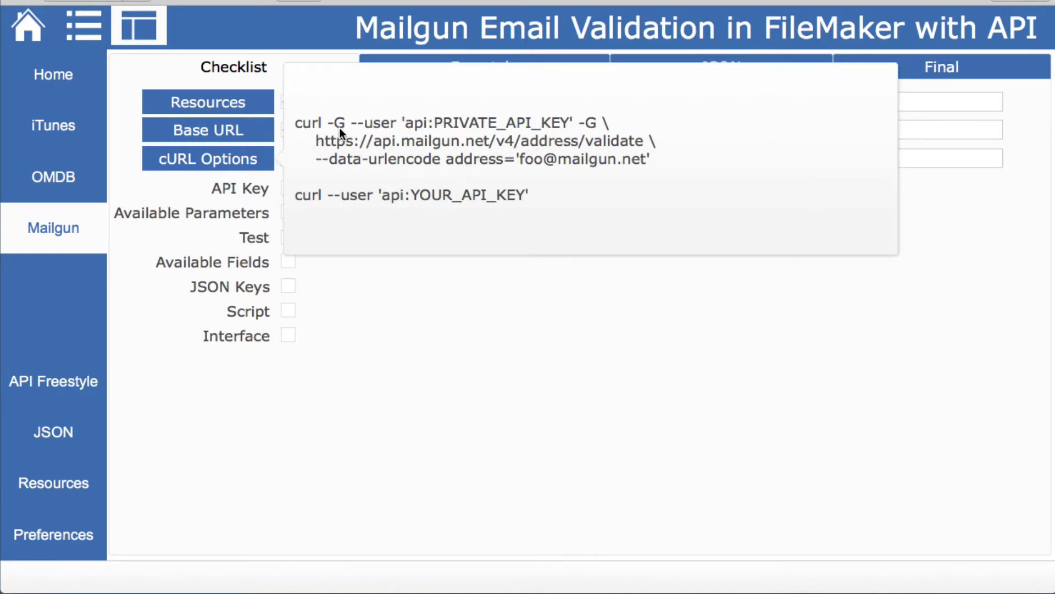
Bring the Mailgun Email Validation curl example back in front of FileMaker
key(super+Tab)
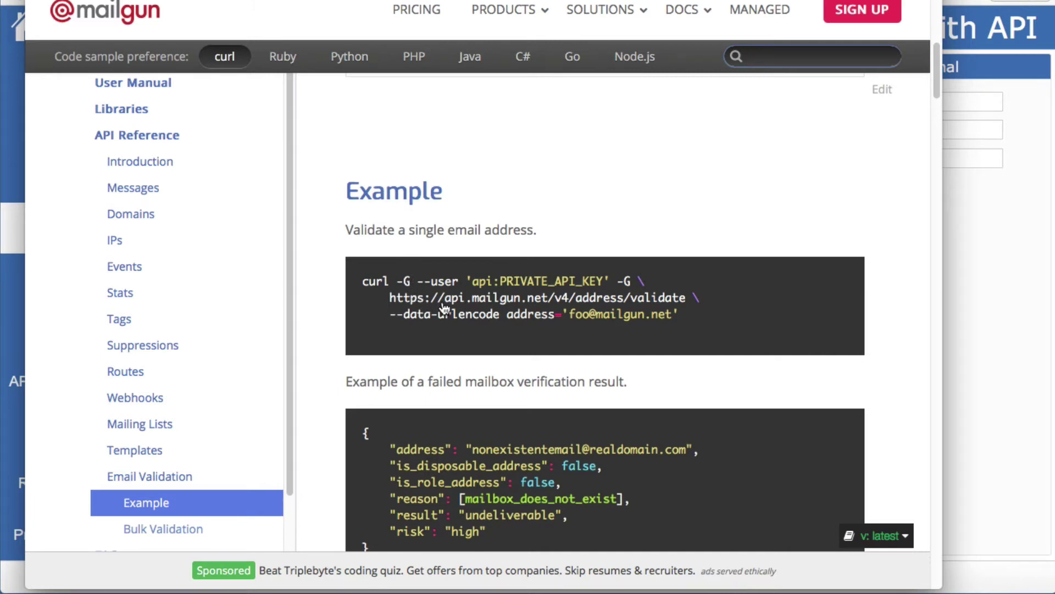
Tick cURL Options, API Key and Available Parameters on the checklist, then open the Freestyle builder
scroll(443, 305, down, 3)
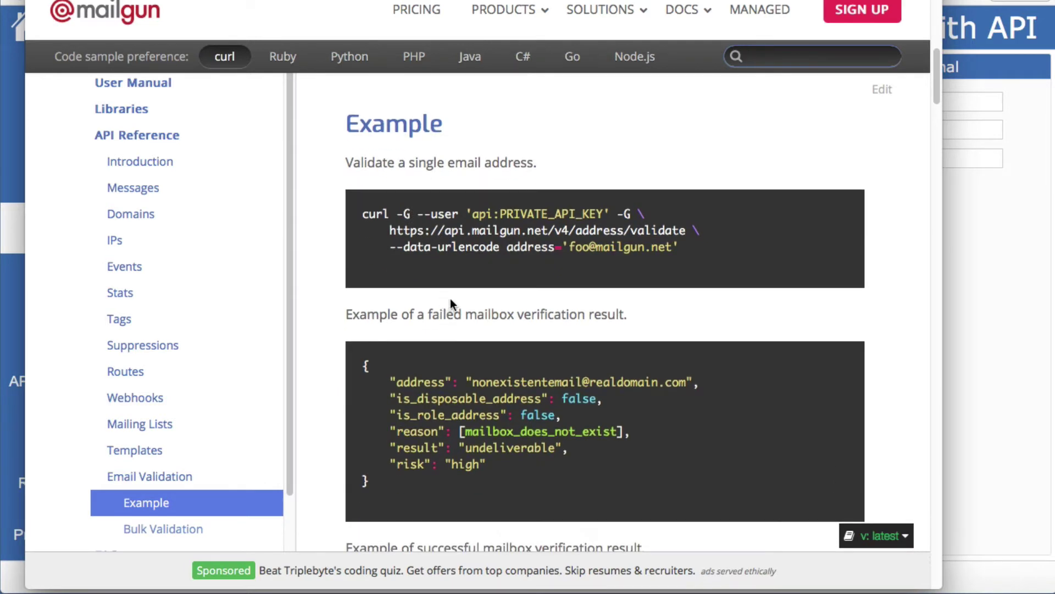
scroll(451, 300, down, 4)
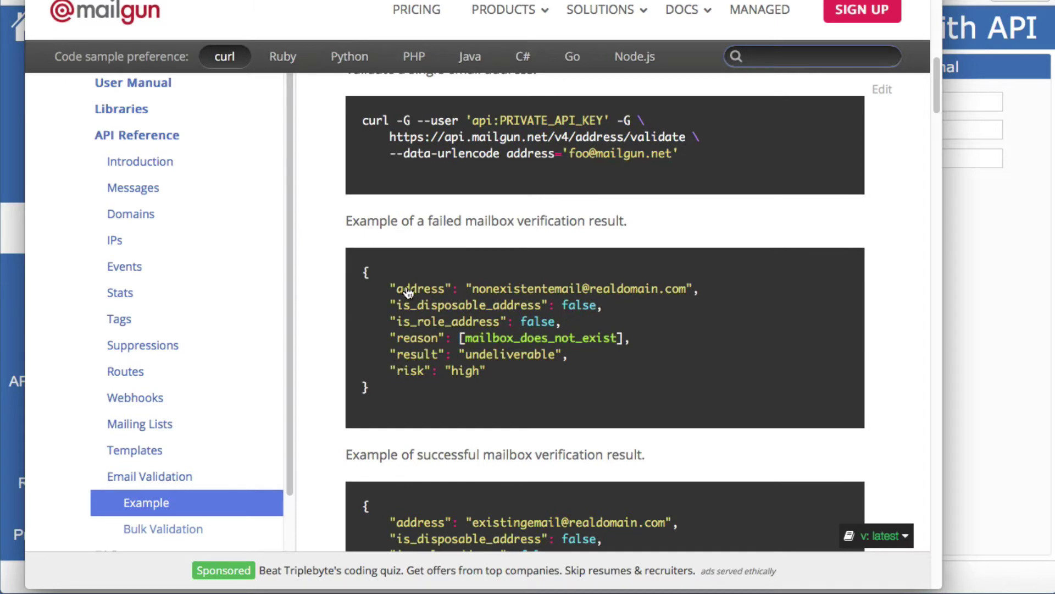
key(super+Tab)
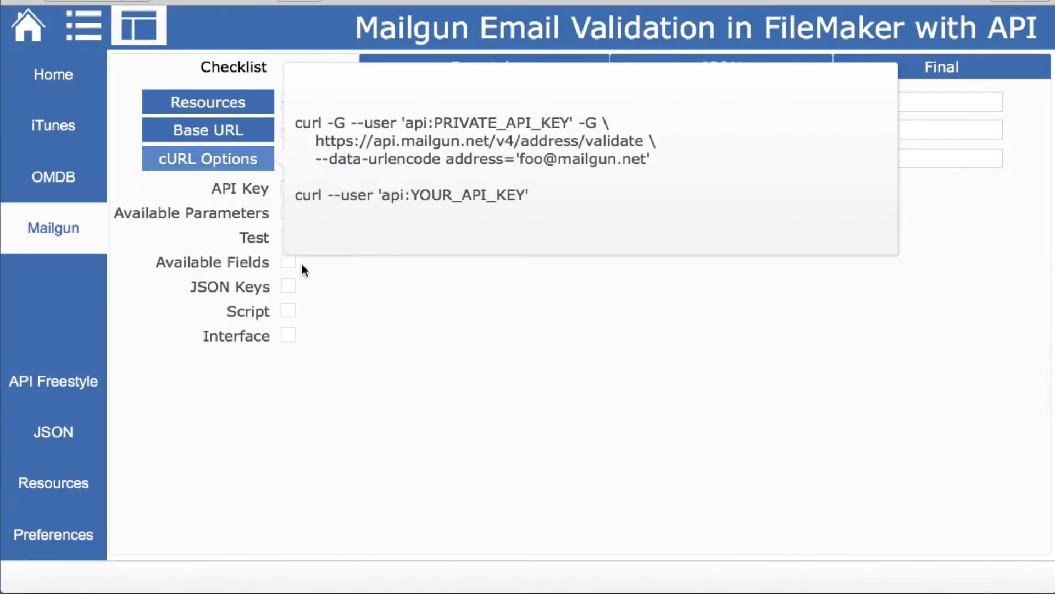
click(302, 264)
click(287, 159)
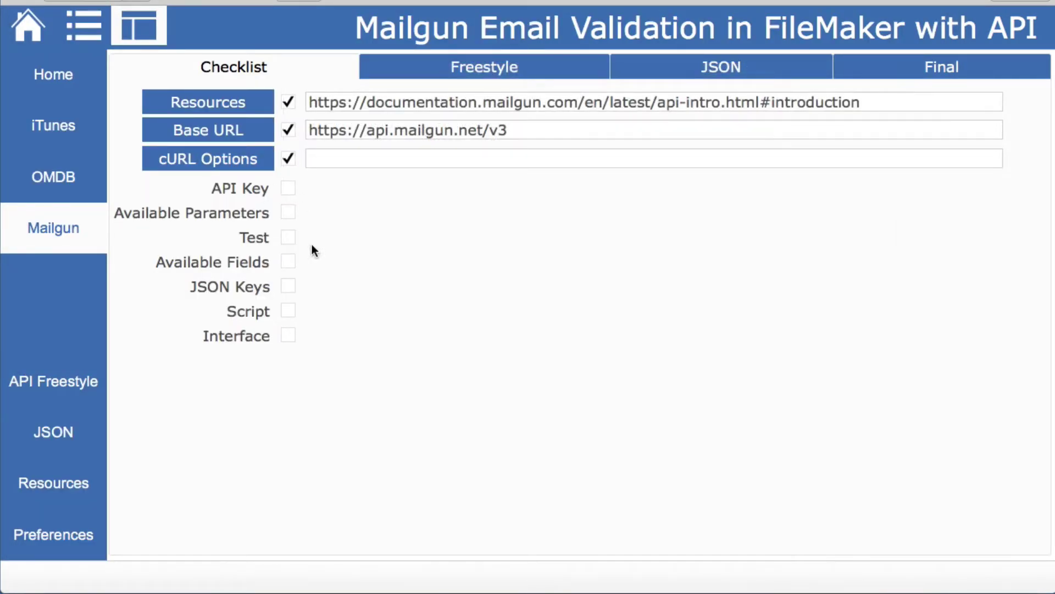
click(288, 190)
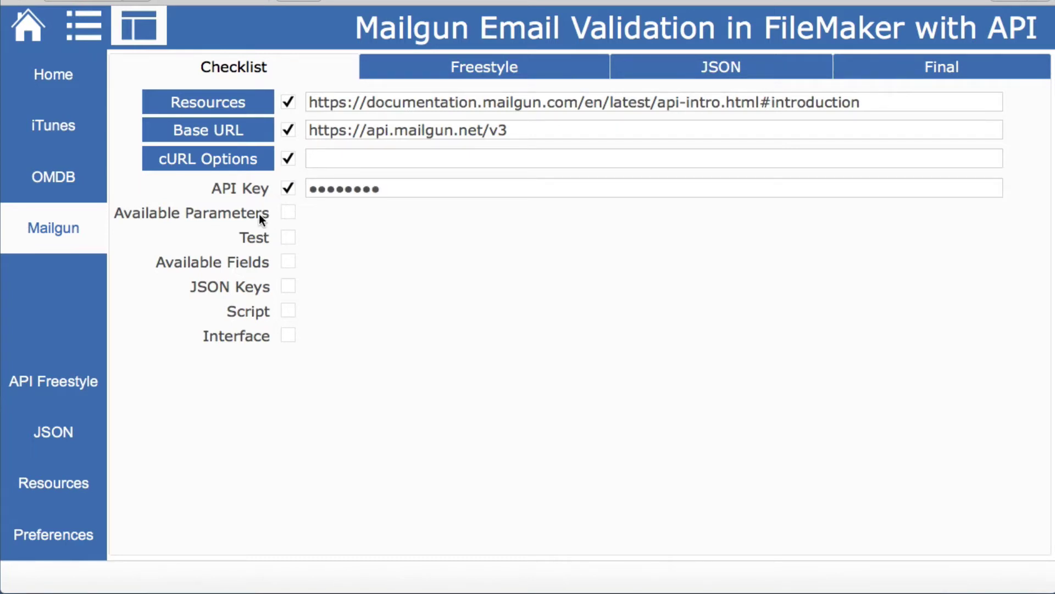
click(289, 214)
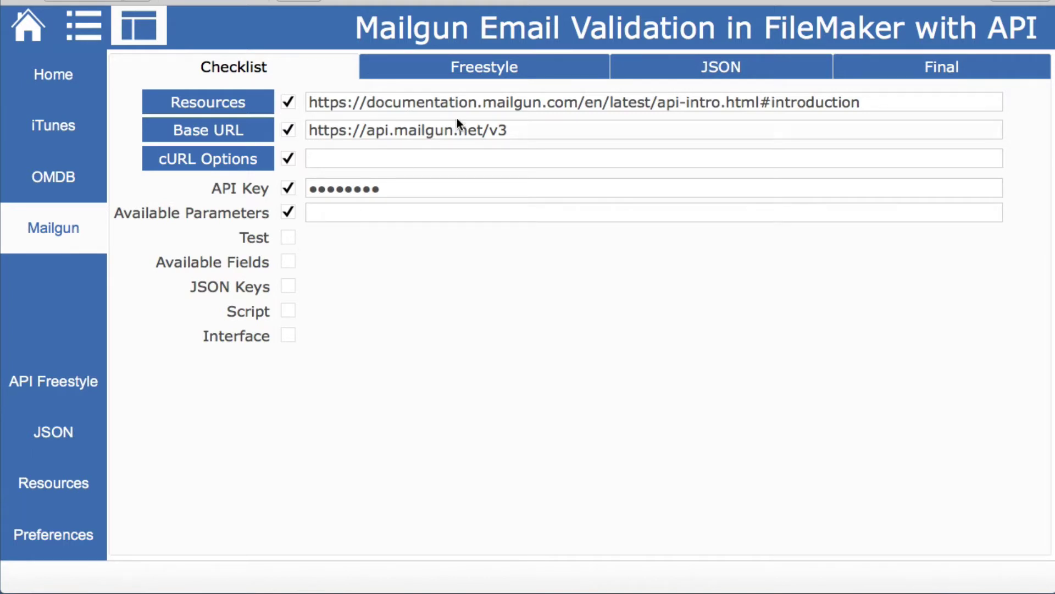
click(477, 67)
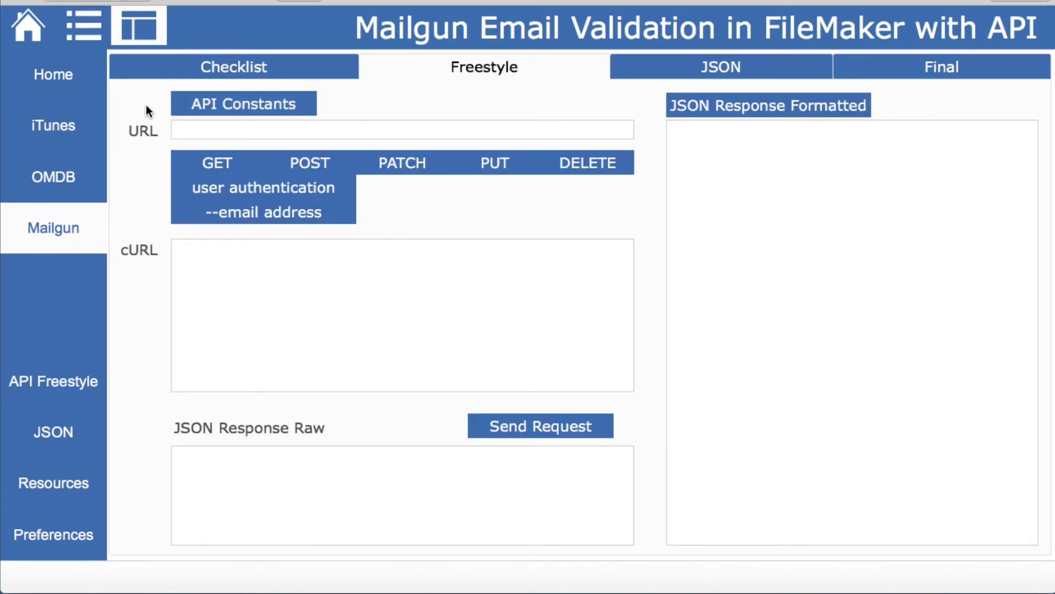
Send a GET request to the Mailgun base URL with API key auth and a test email address
click(145, 130)
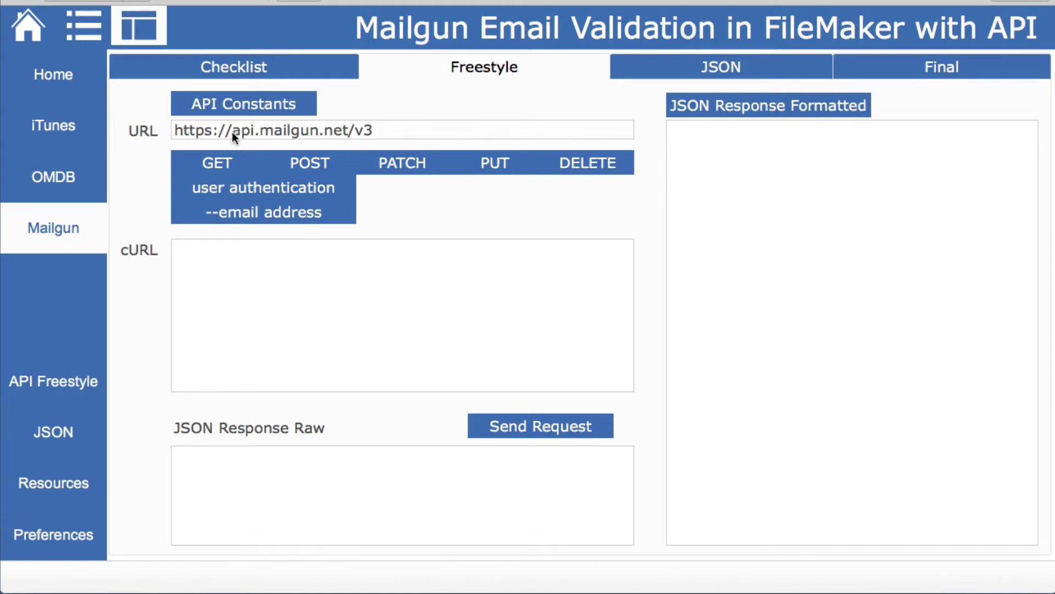
click(227, 164)
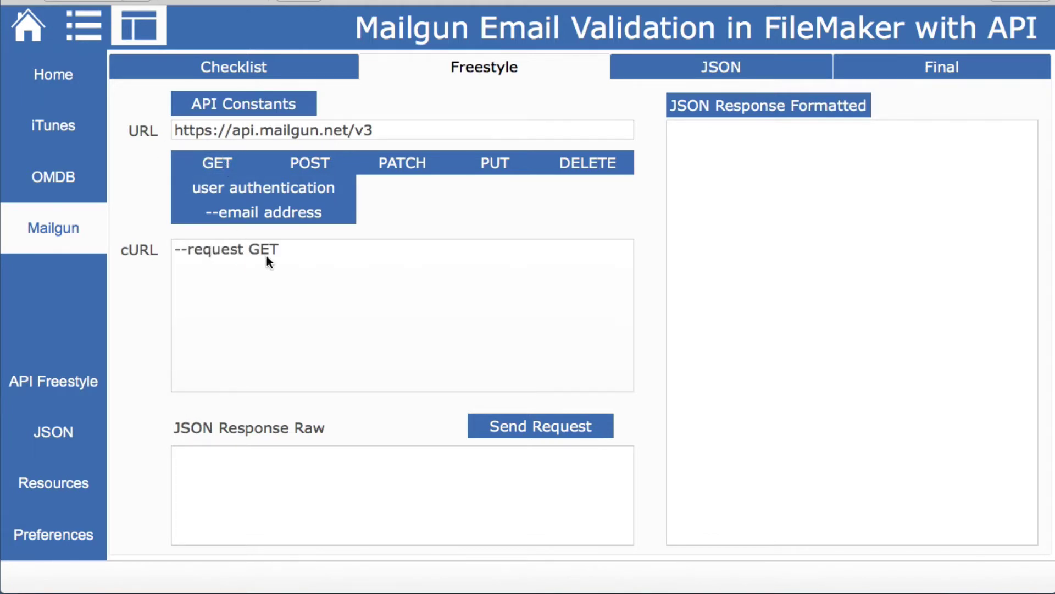
click(242, 188)
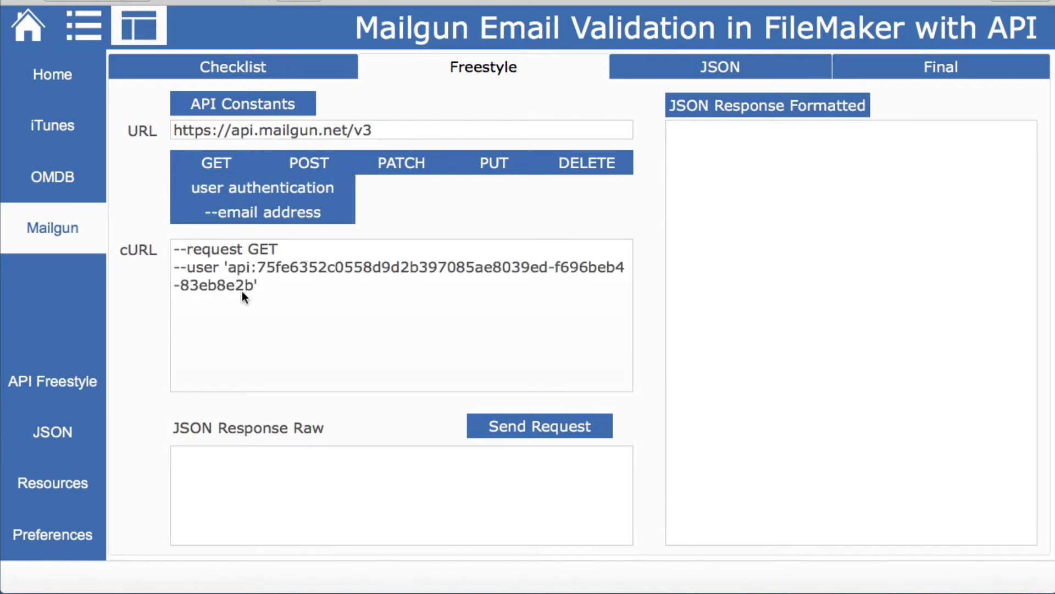
click(247, 212)
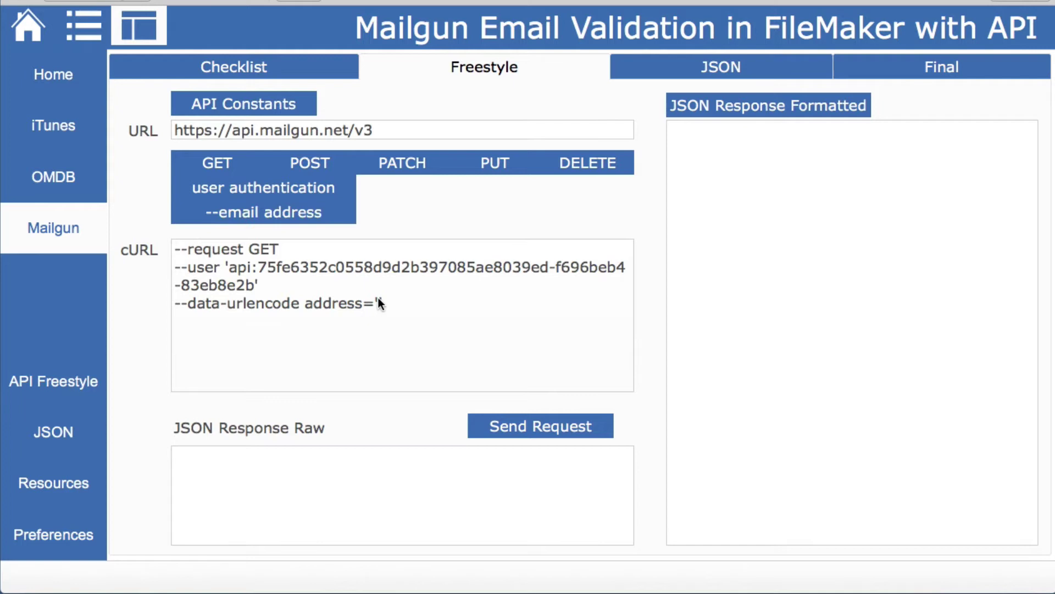
click(379, 299)
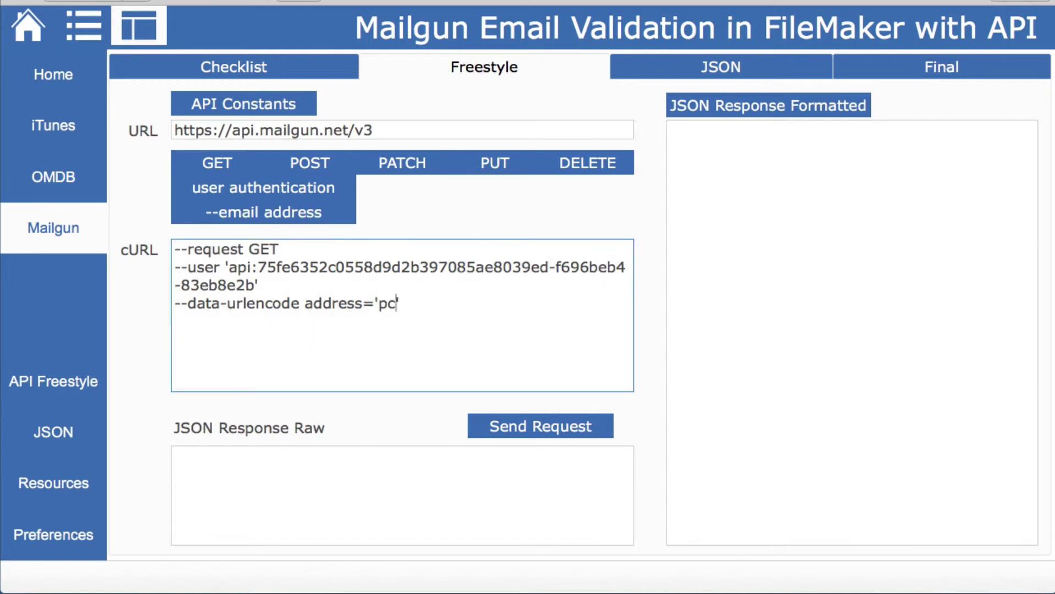
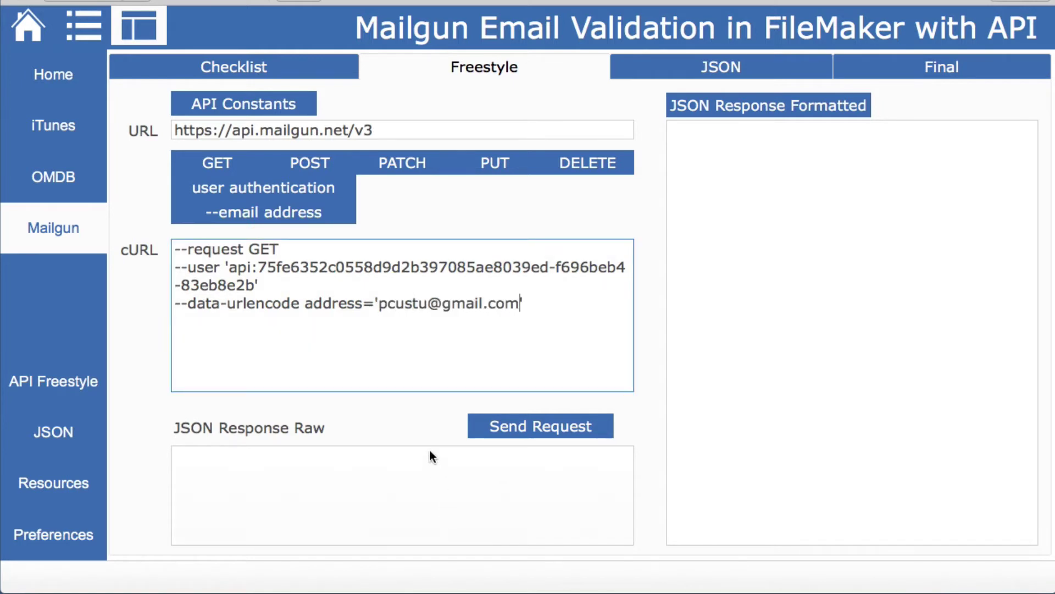
click(503, 430)
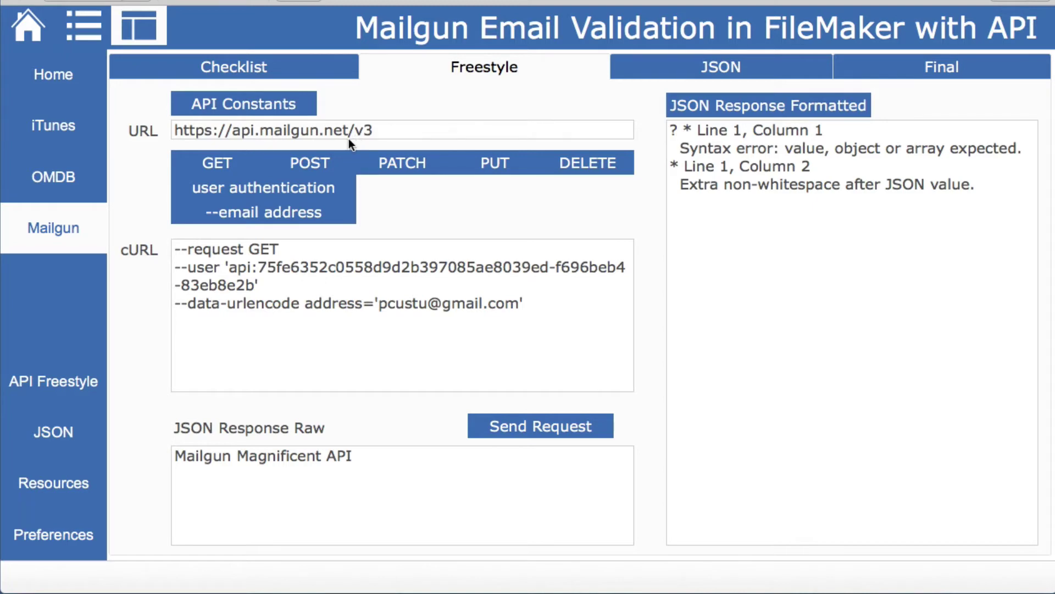
key(super+Tab)
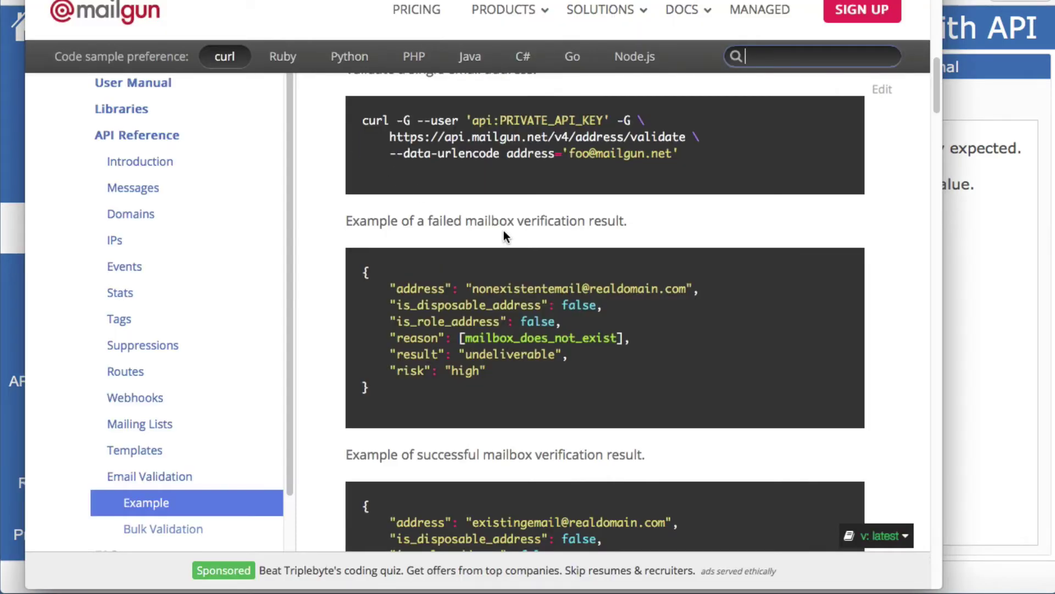
scroll(504, 230, up, 3)
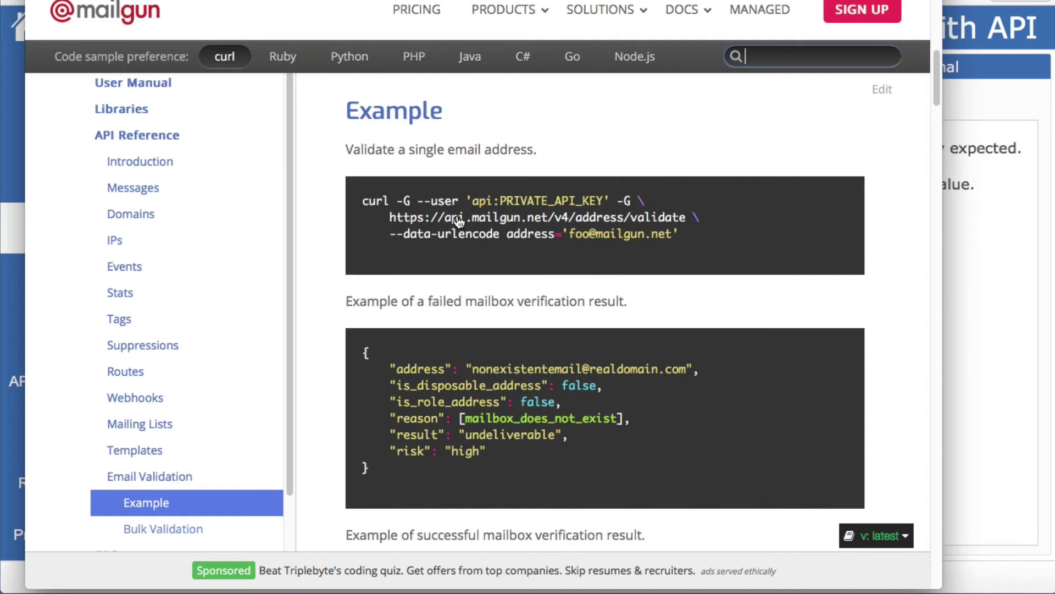
scroll(487, 227, up, 2)
scroll(486, 224, up, 8)
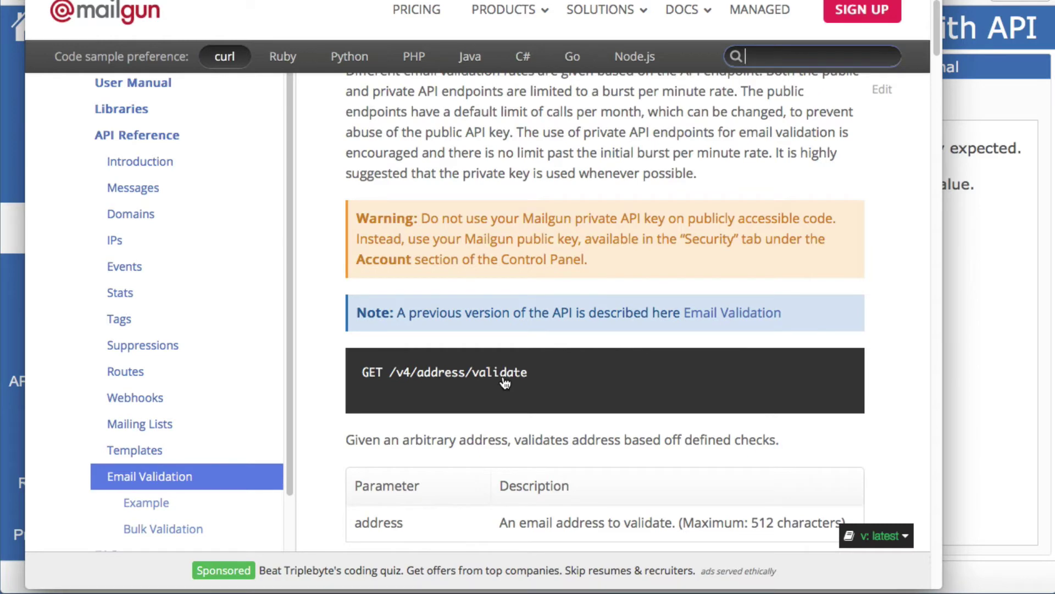
key(super+Tab)
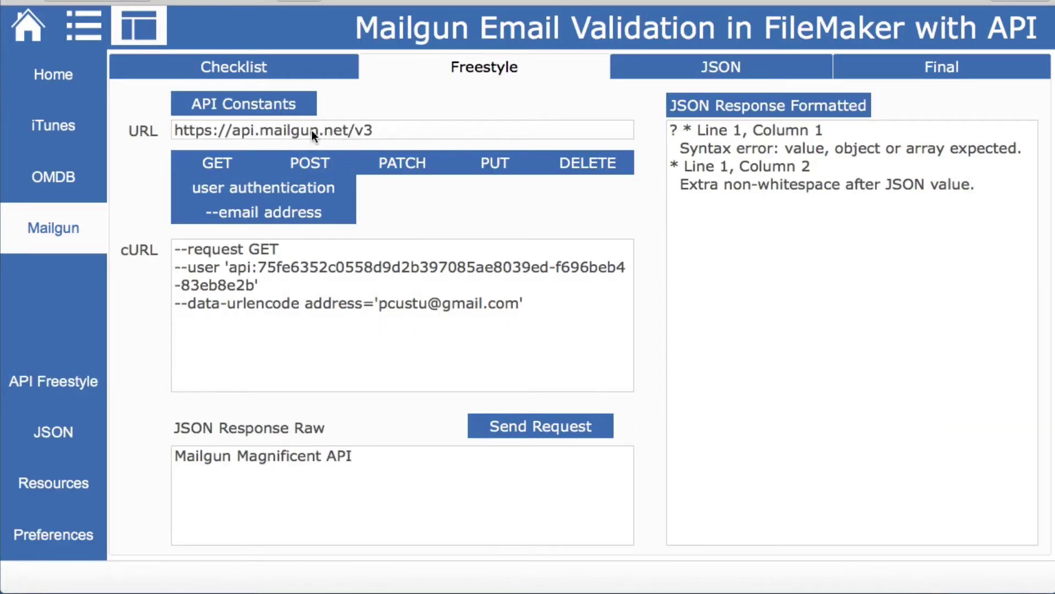
click(397, 132)
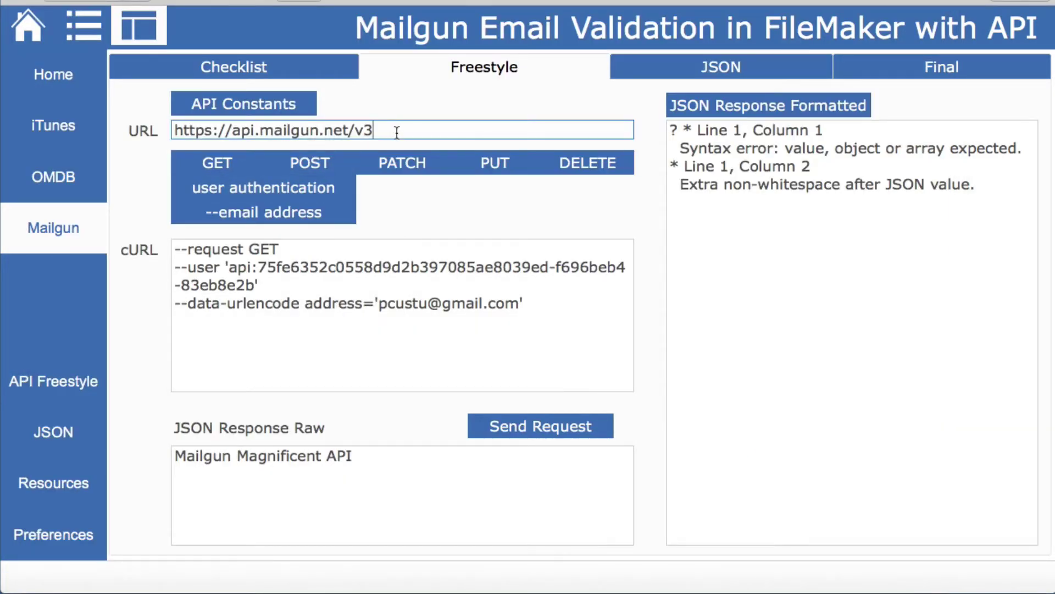
key(BackSpace)
text(4/address/validate)
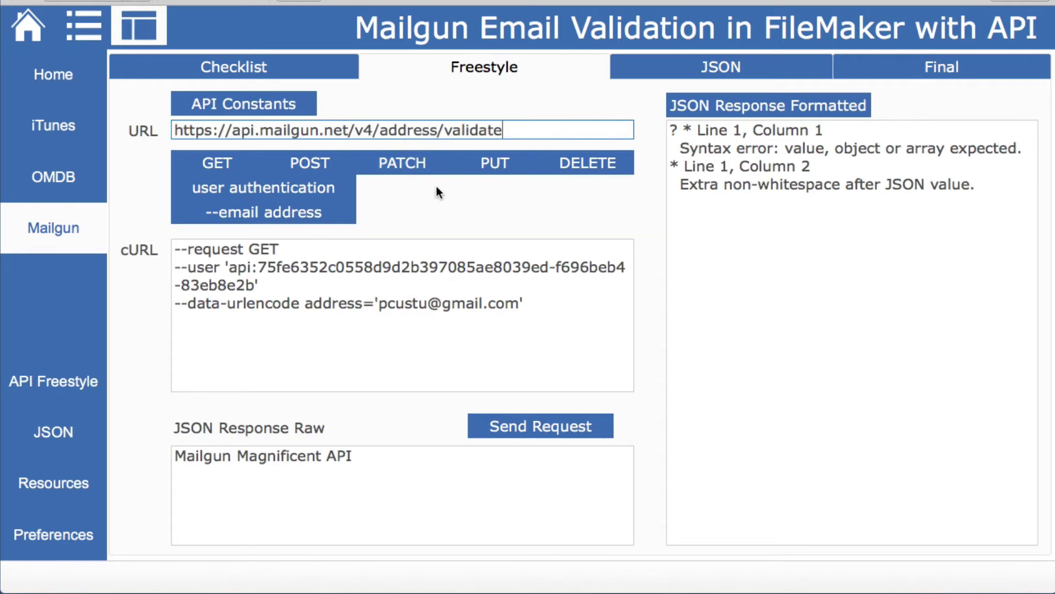
click(437, 186)
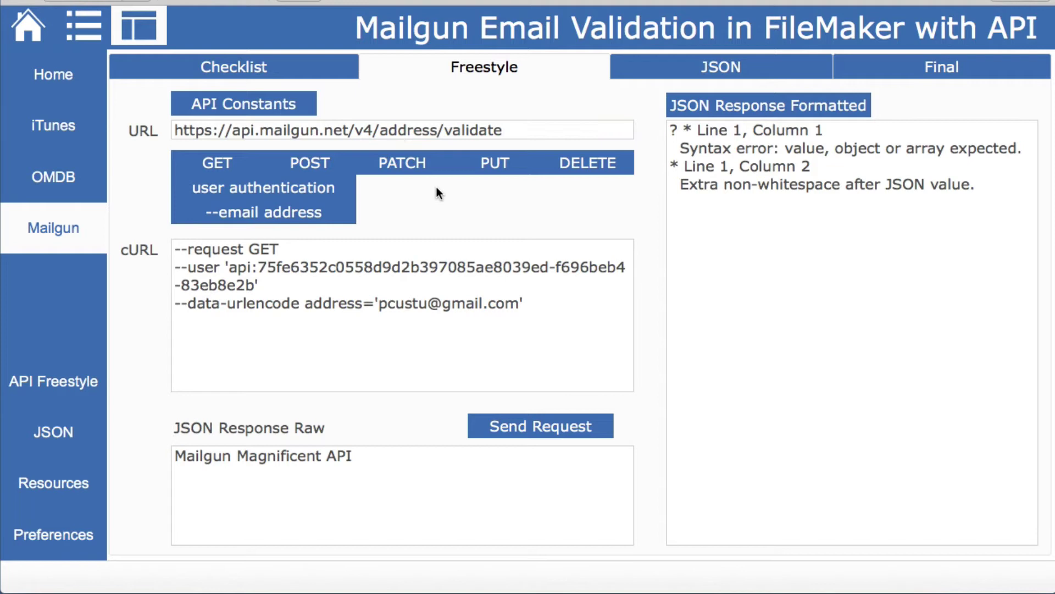
click(560, 421)
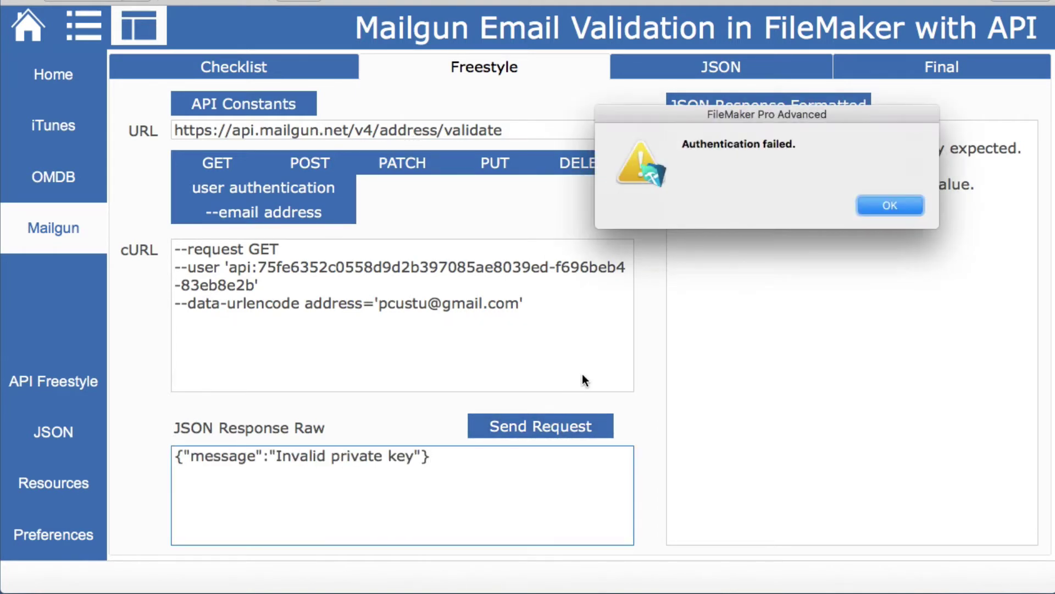
click(874, 206)
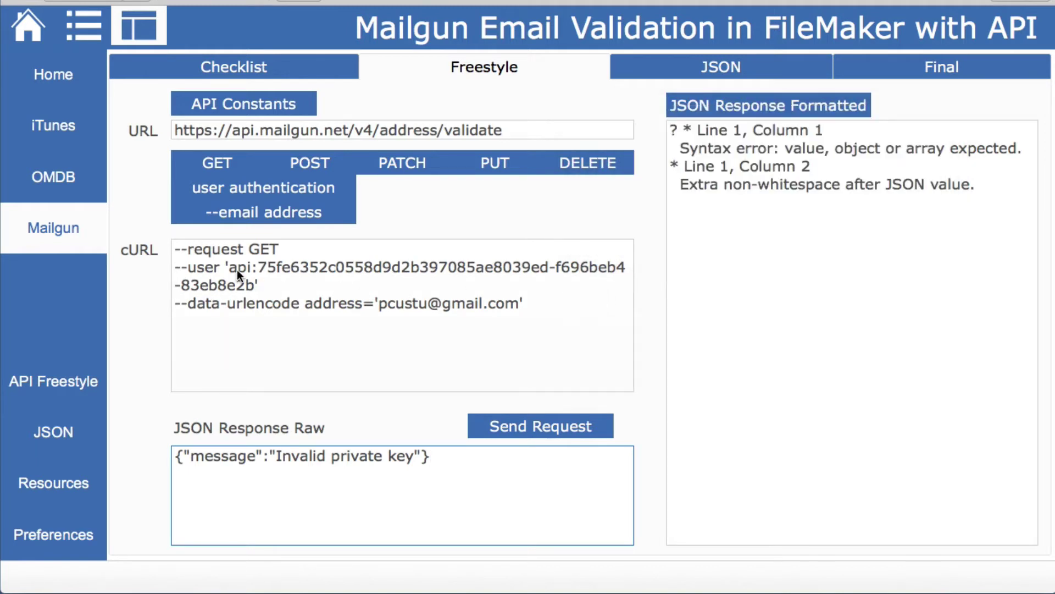
Remove the quotes around the --user API credentials in the cURL options
click(232, 265)
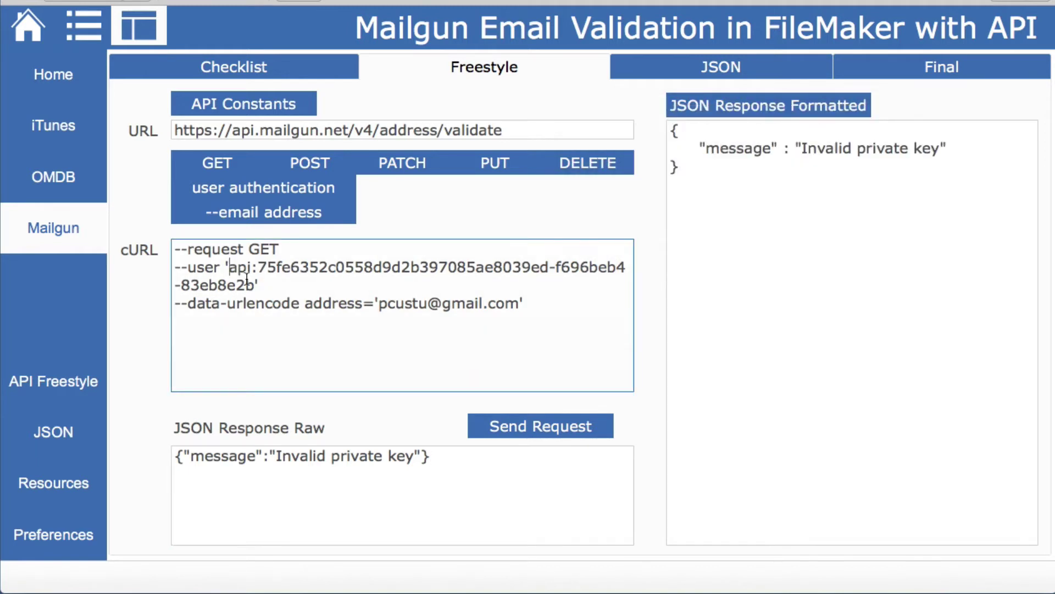
key(BackSpace)
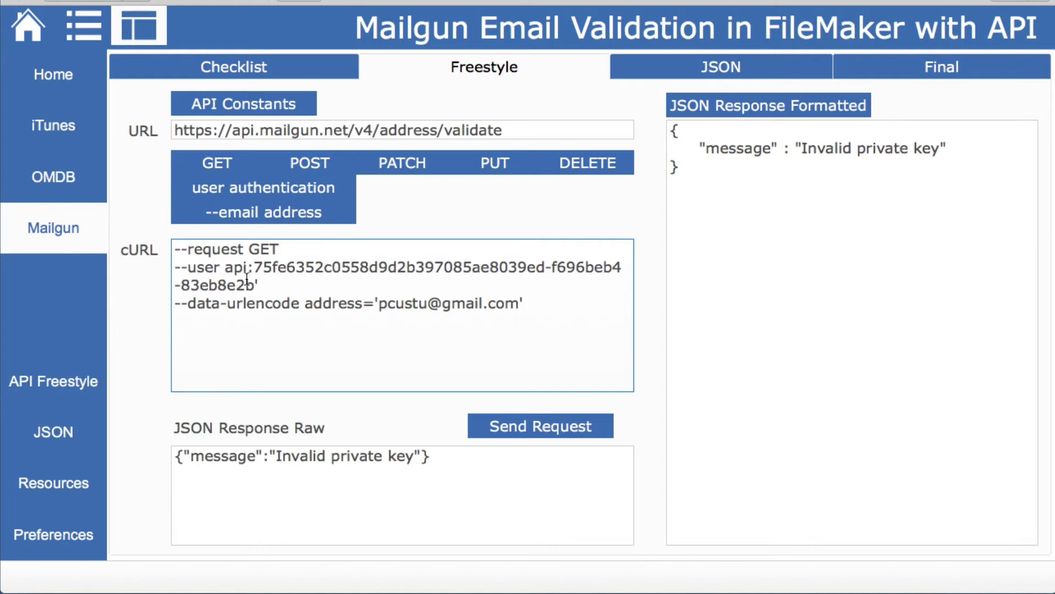
key(Down)
key(Right)
key(Right)
key(Right)
key(Delete)
click(375, 407)
Resend the validation request and compare the response with the Mailgun docs example
click(545, 432)
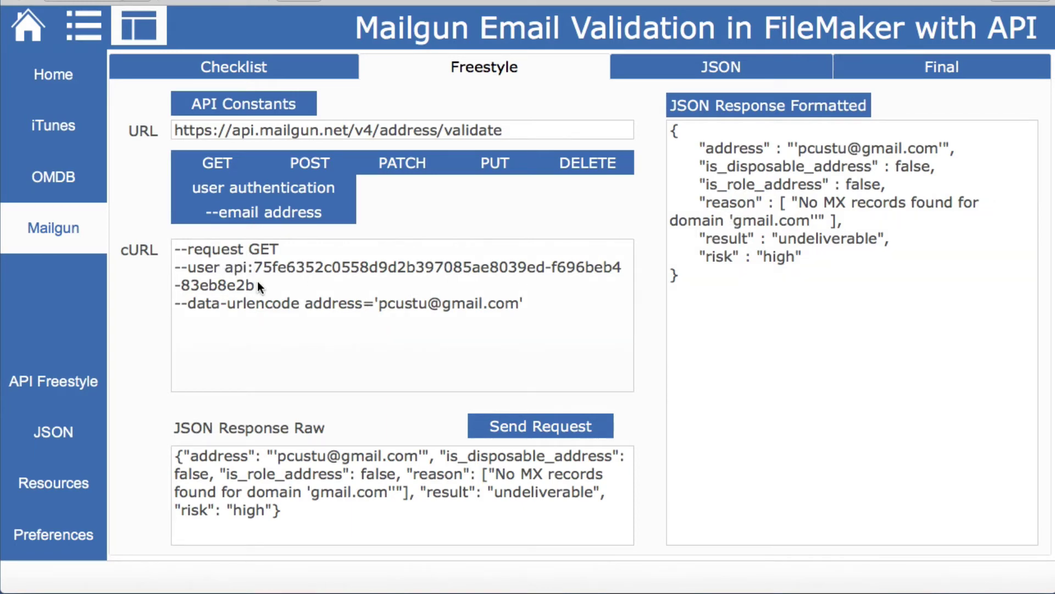
key(super+Tab)
scroll(440, 288, down, 6)
scroll(440, 288, down, 2)
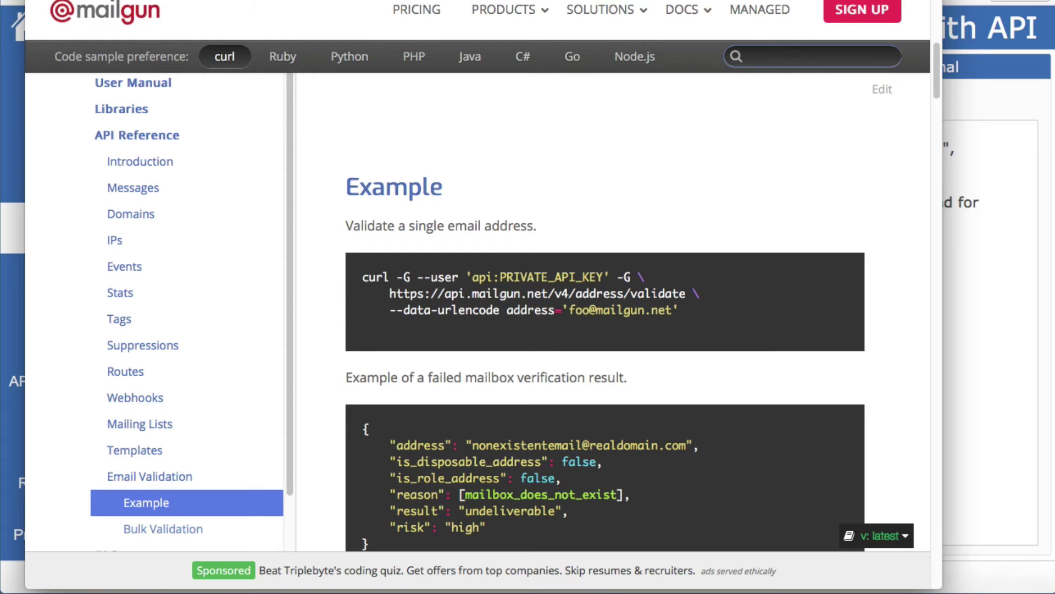
Compare FileMaker with the docs example once more, then show the Checklist page
key(super+Tab)
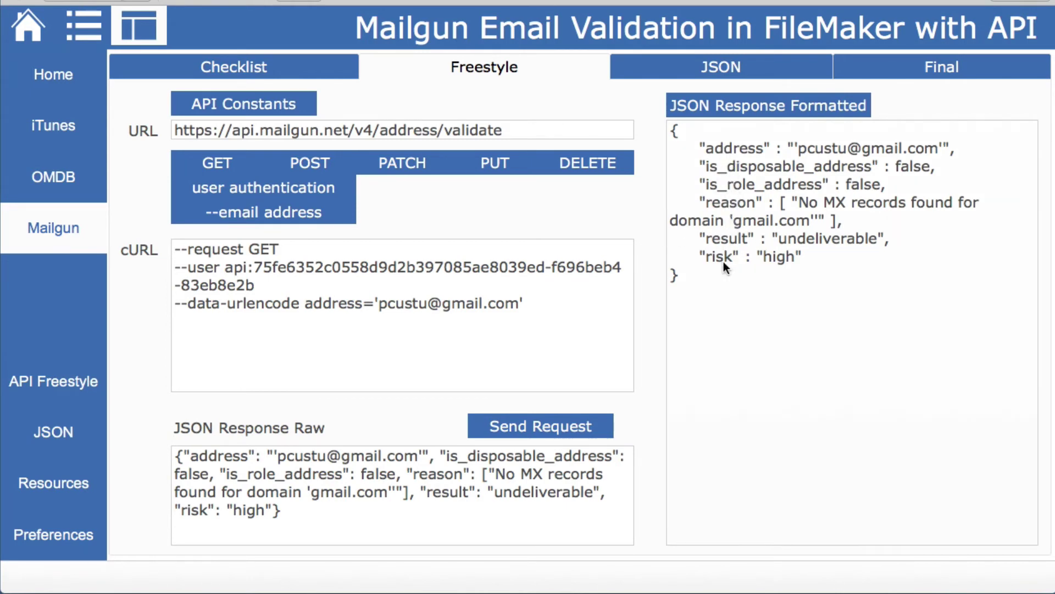
key(super+Tab)
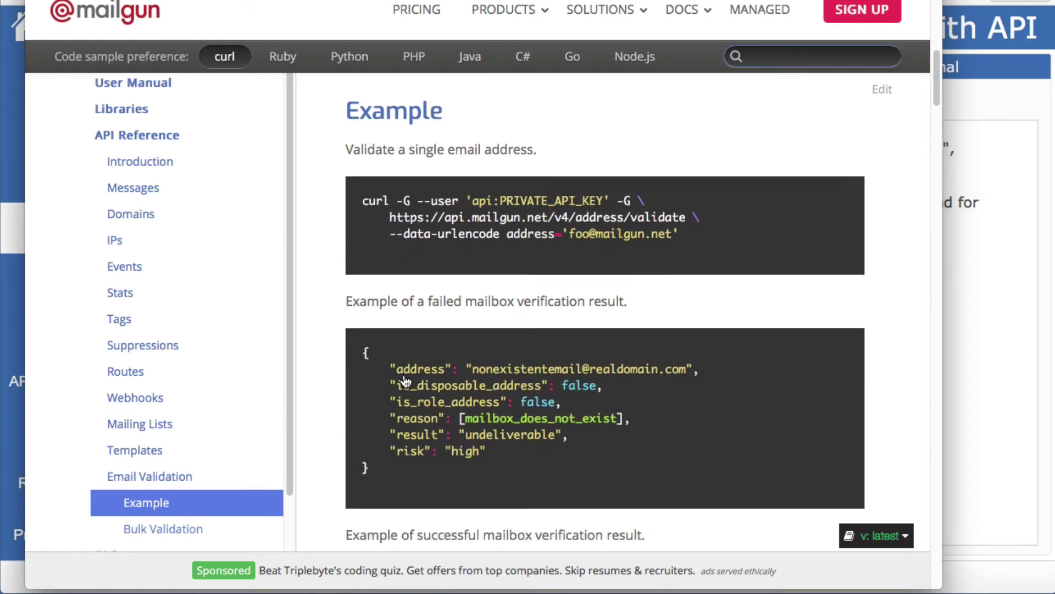
key(super+Tab)
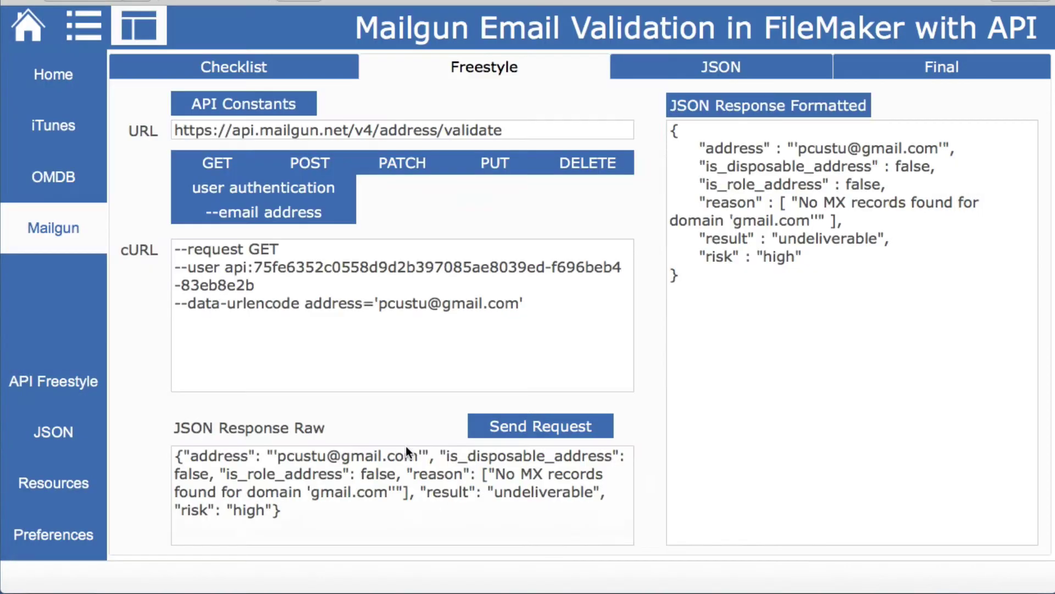
click(295, 70)
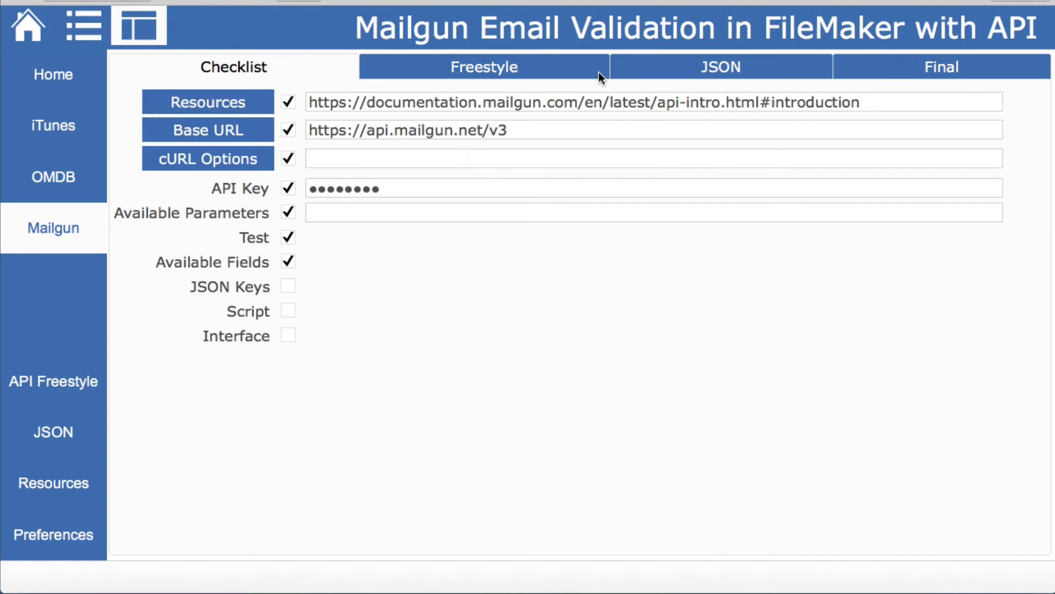
List the JSON response keys and extract the address, result and risk values, then go back to the Checklist
click(664, 62)
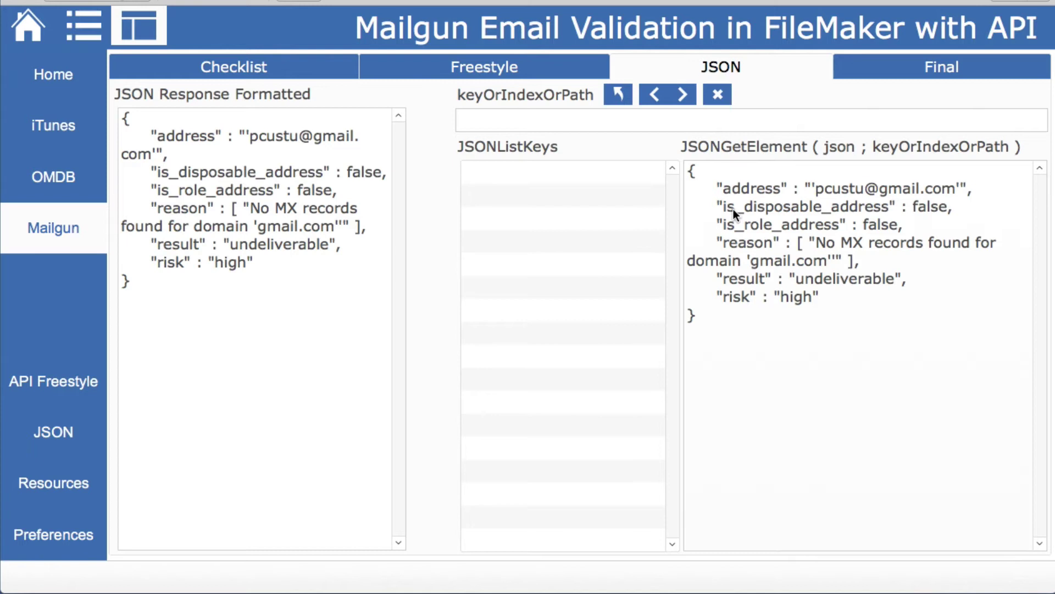
click(718, 95)
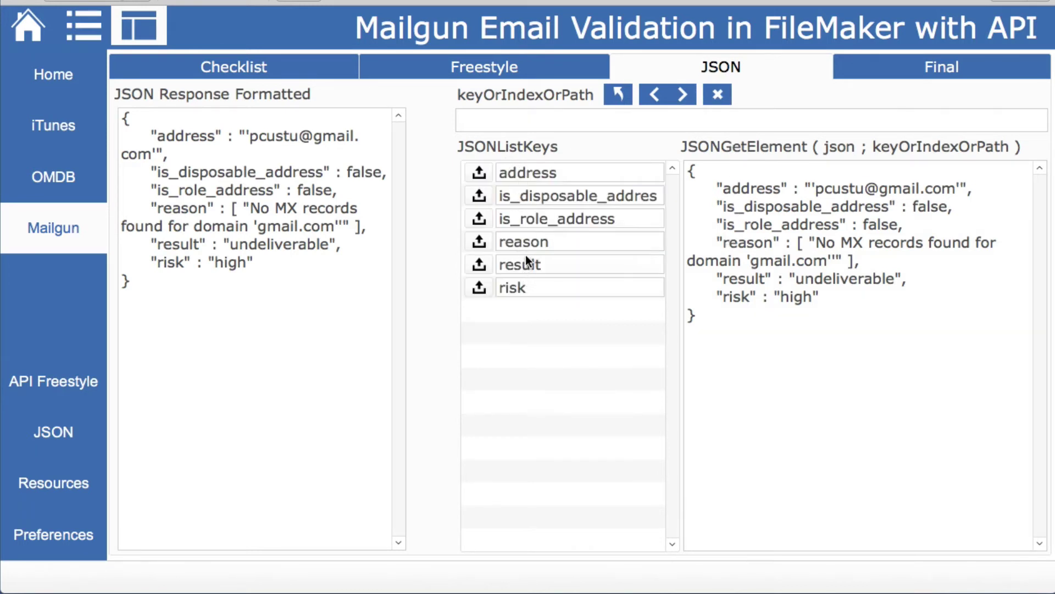
click(480, 174)
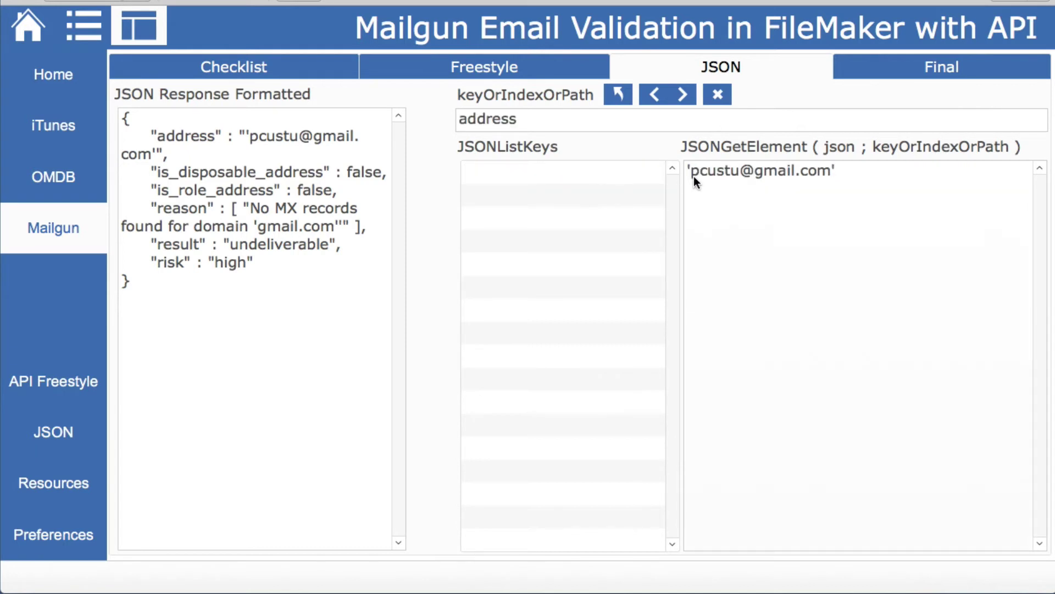
click(618, 94)
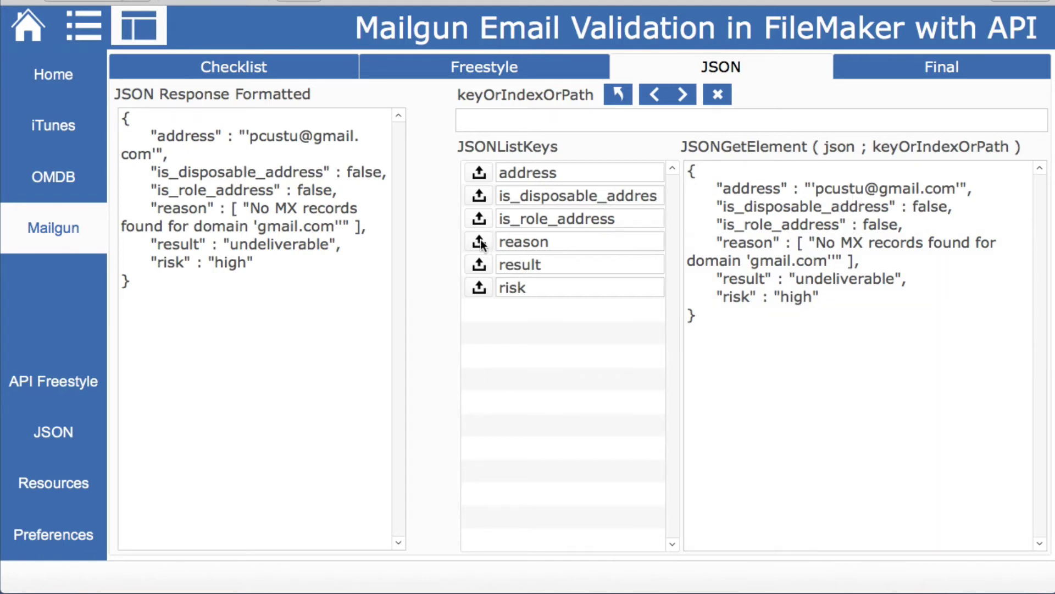
click(478, 266)
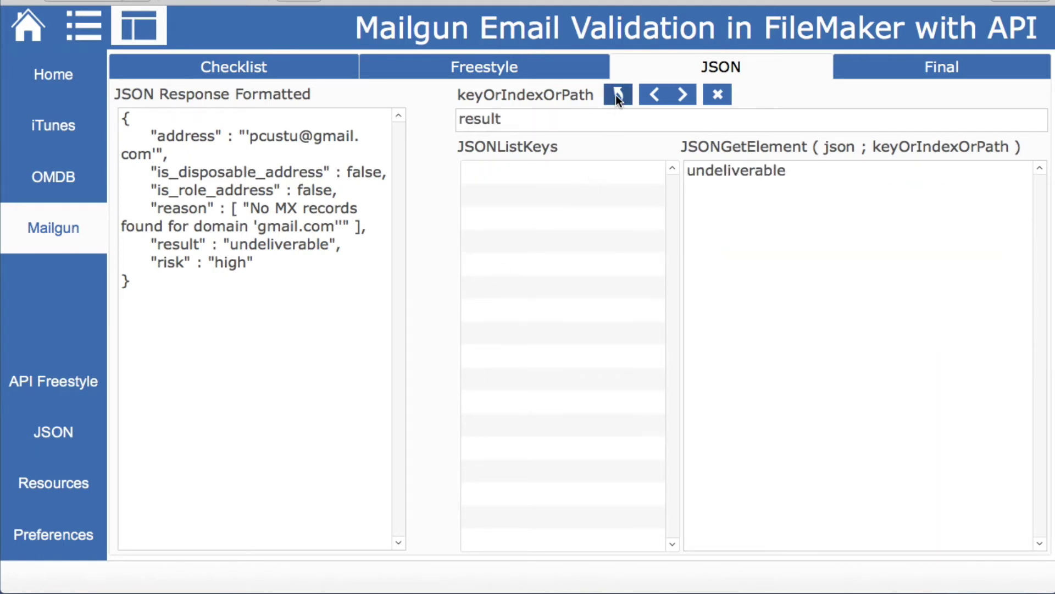
click(616, 95)
click(481, 286)
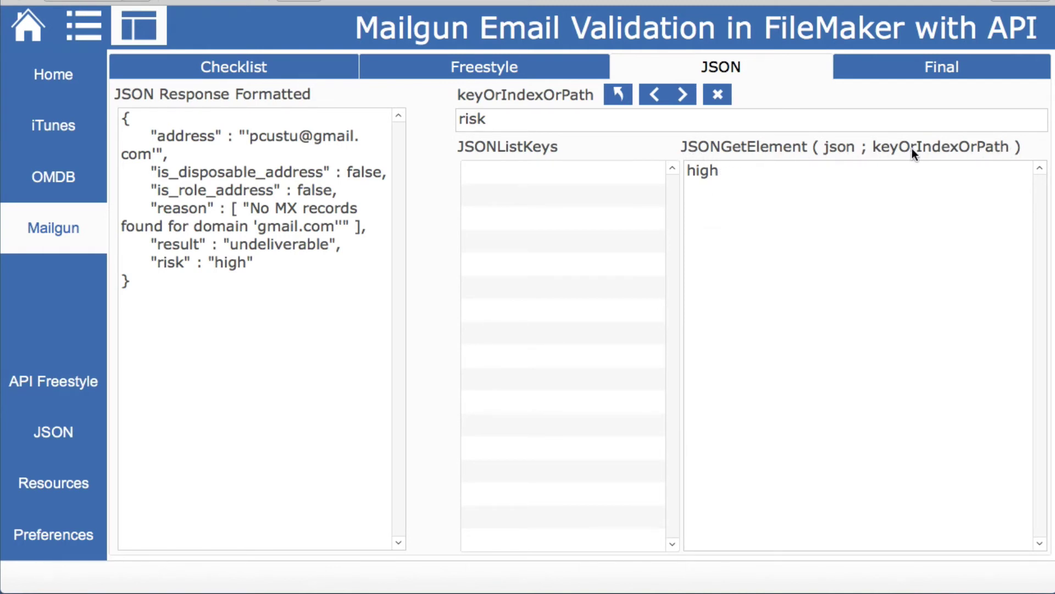
click(307, 64)
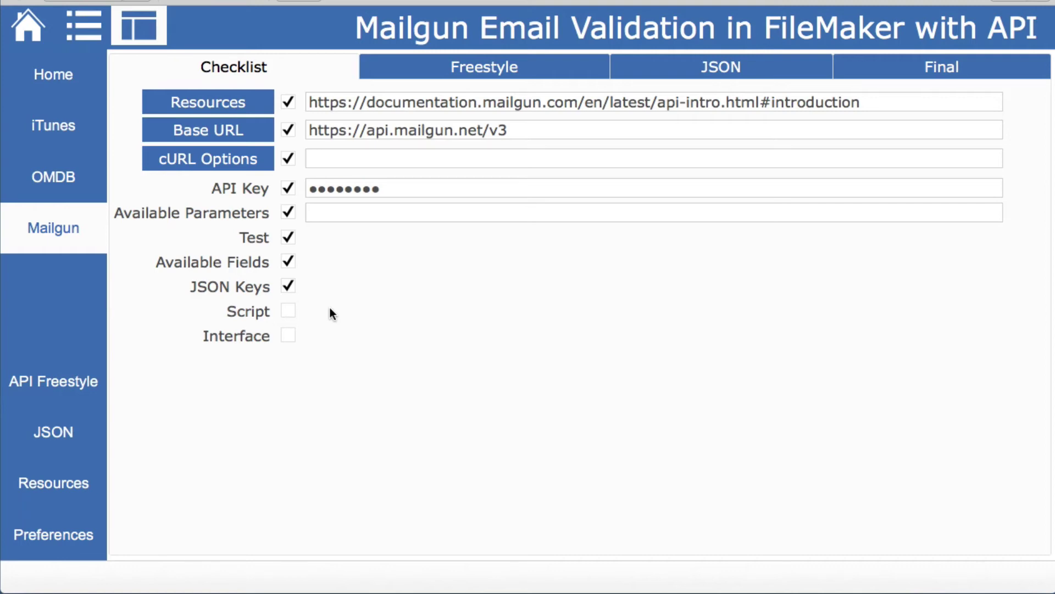
Open the Validate Email script and step through the final URL, cURL options and Insert from URL steps to line 29
key(super+shift+s)
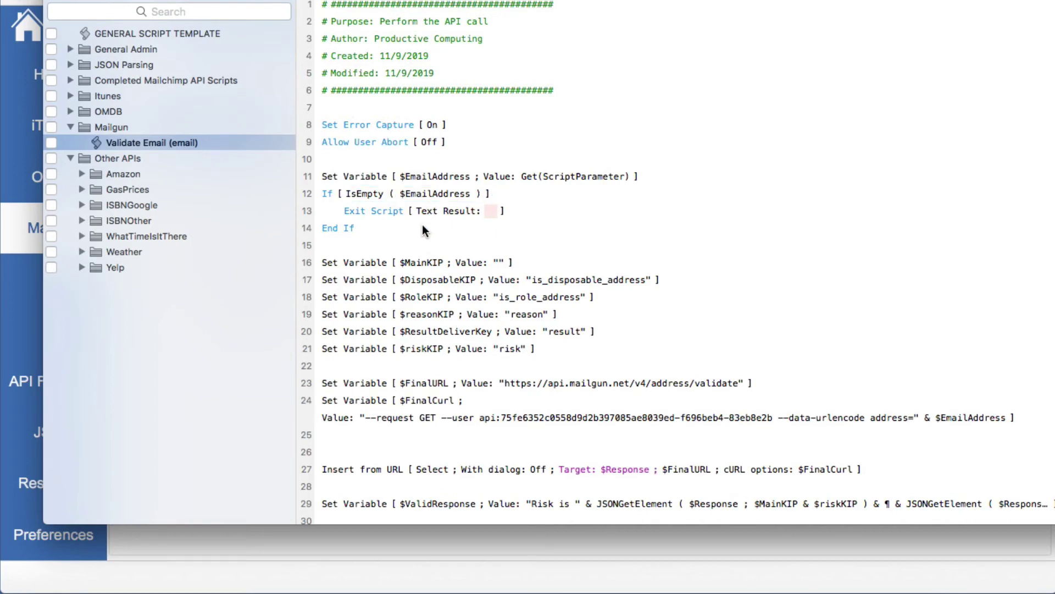
scroll(422, 224, down, 3)
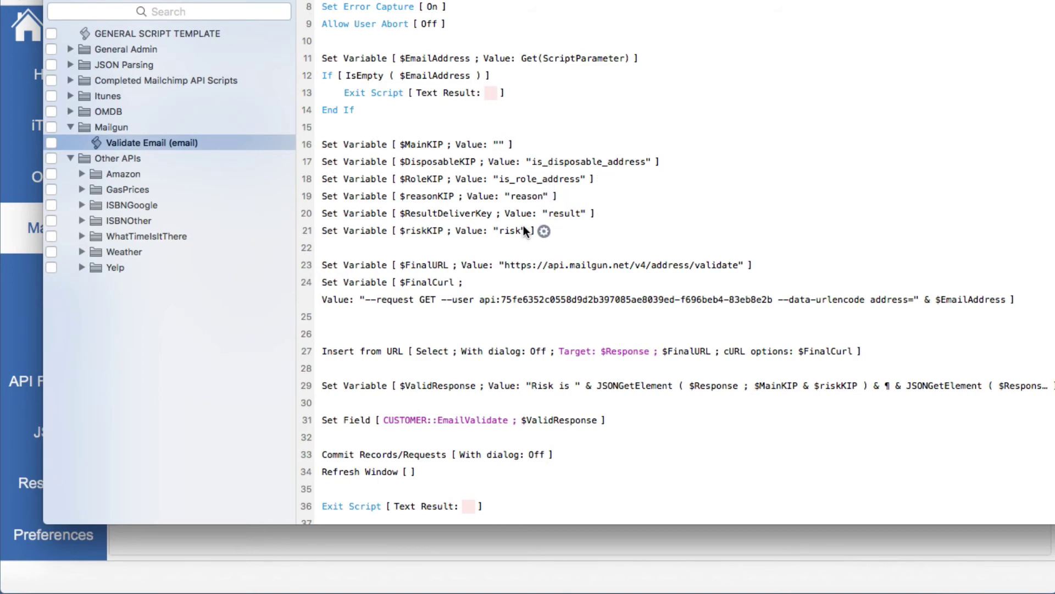
scroll(425, 233, down, 2)
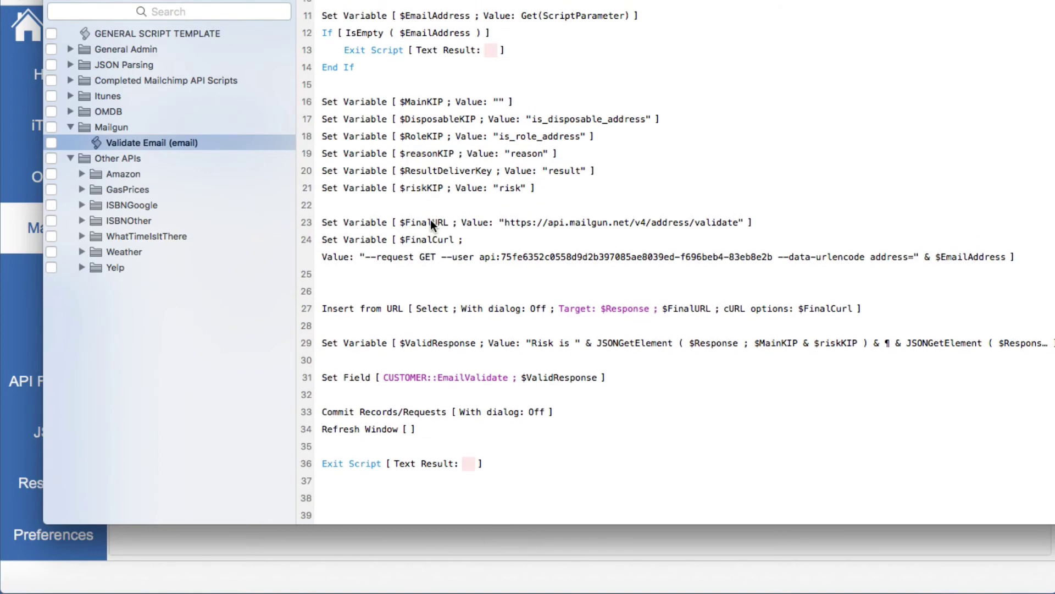
click(414, 223)
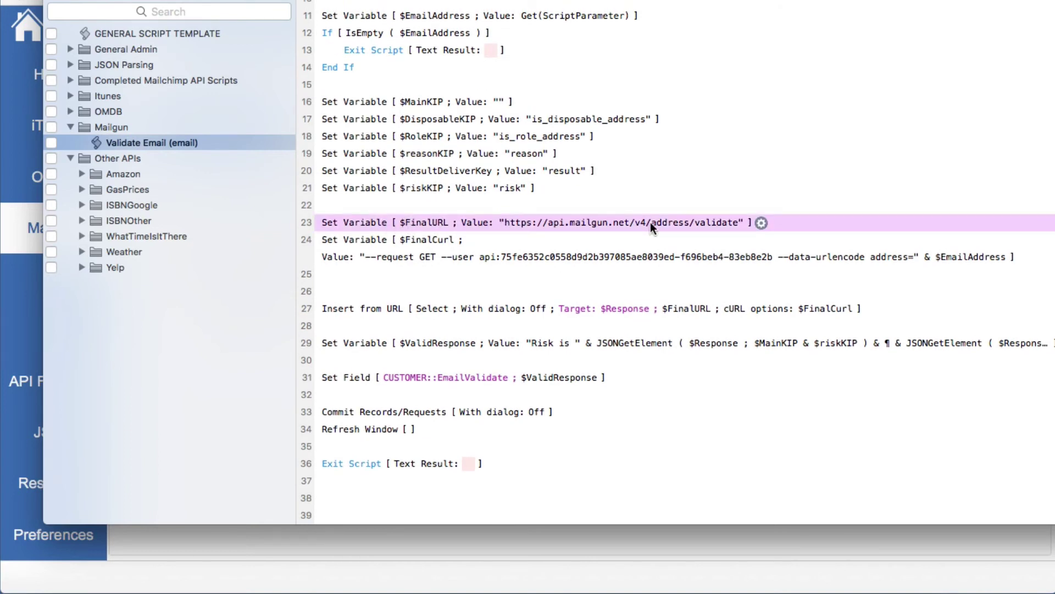
click(423, 256)
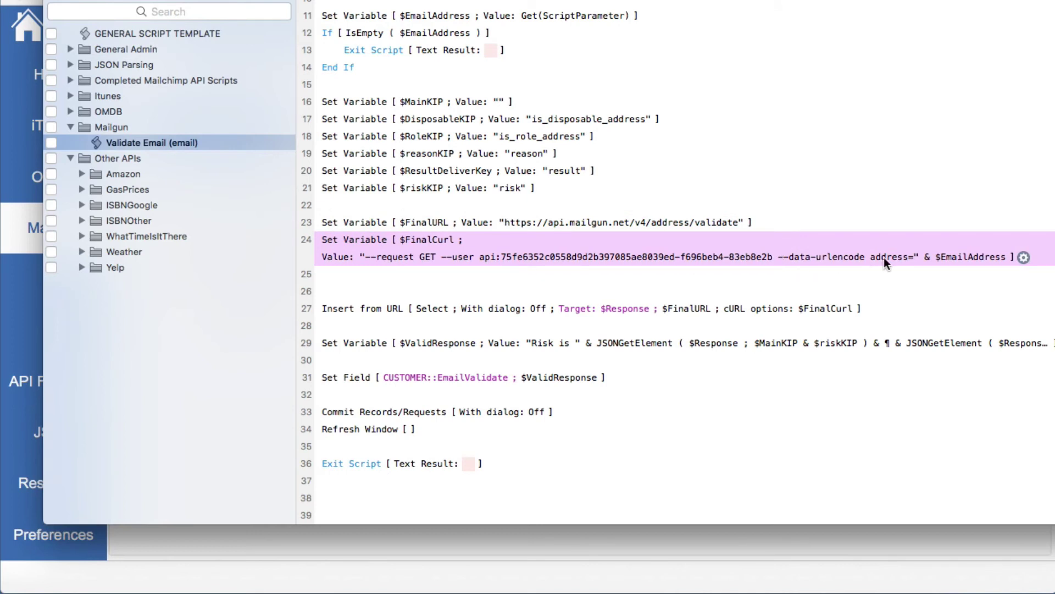
click(344, 309)
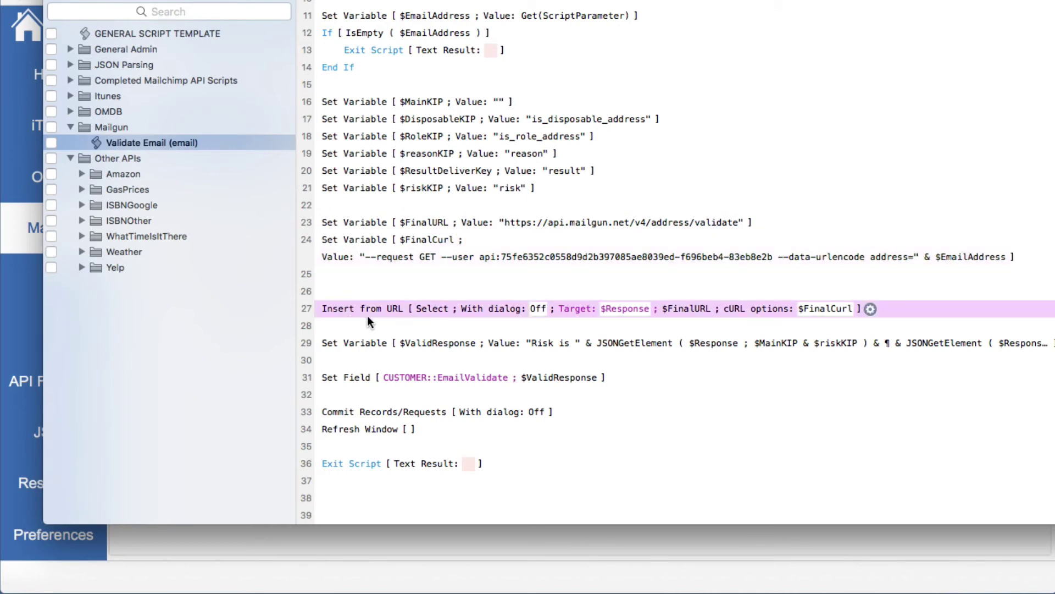
click(667, 346)
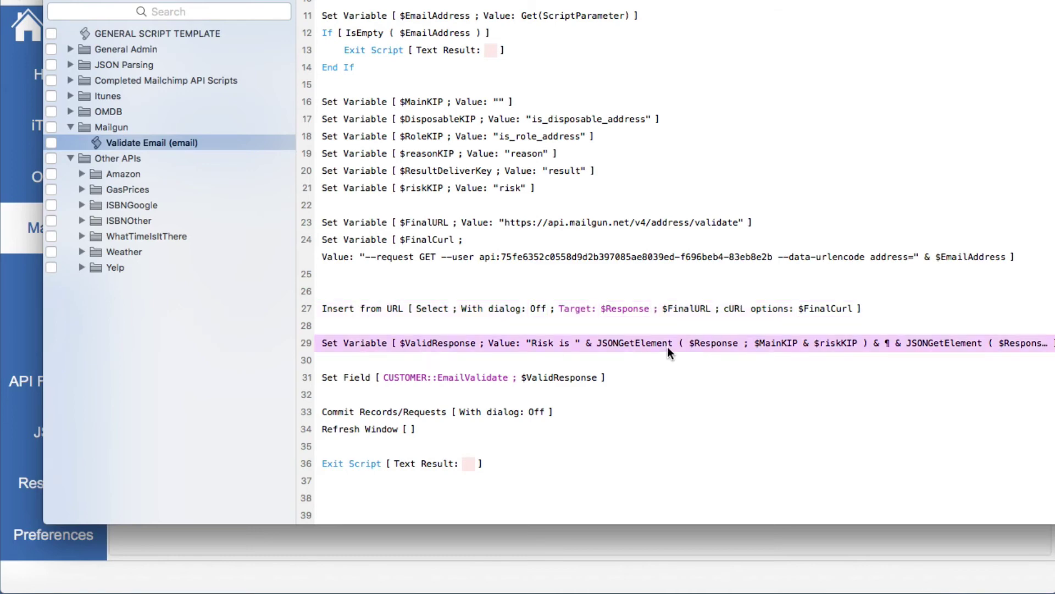
Review the $ValidResponse value calculation in a widened editor, accept it unchanged, and close the Script Workspace
double_click(773, 345)
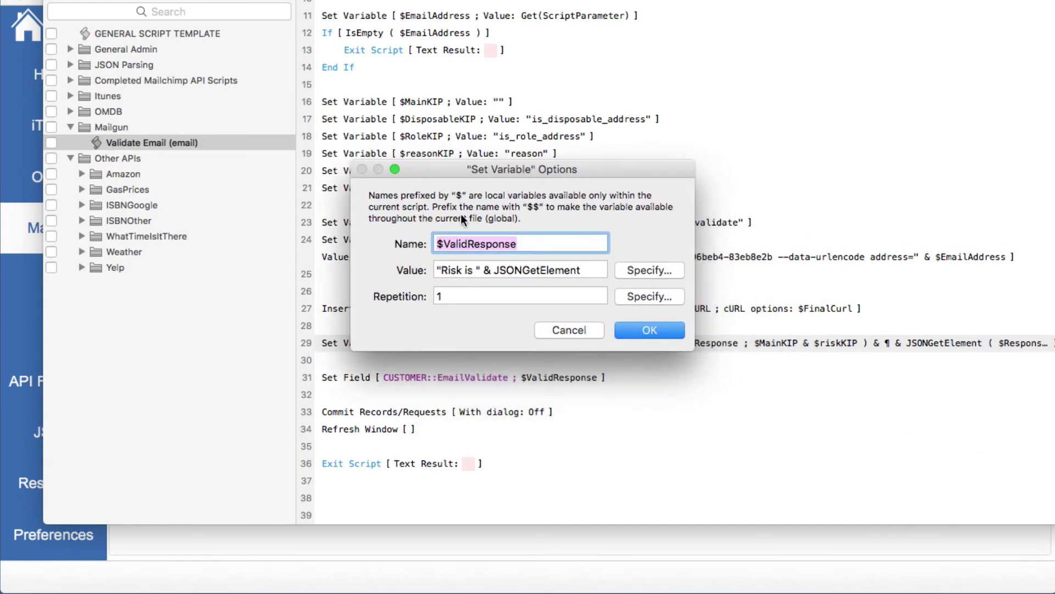
click(625, 271)
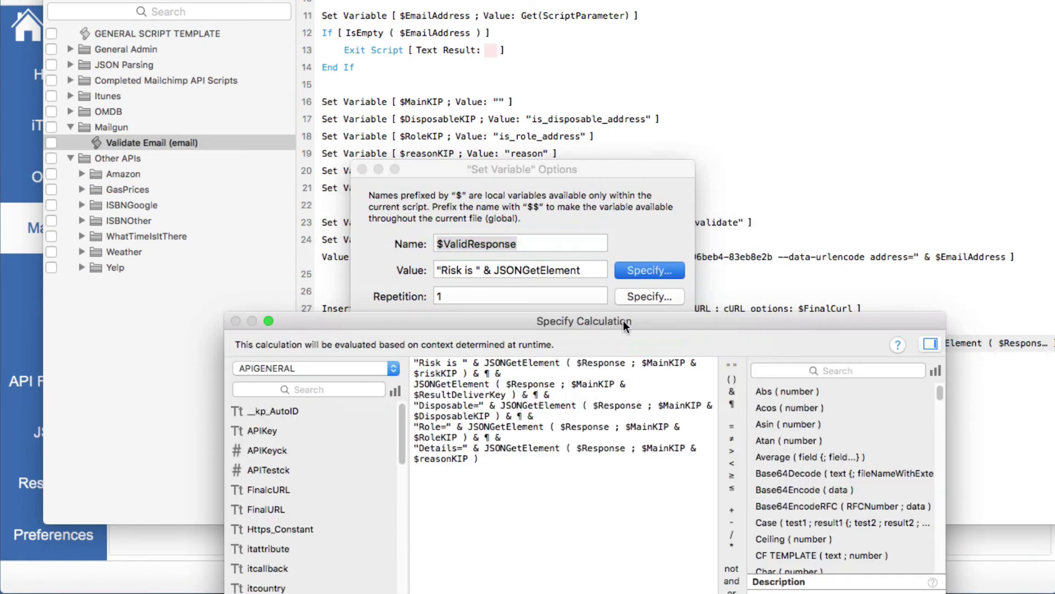
drag(625, 326, 586, 103)
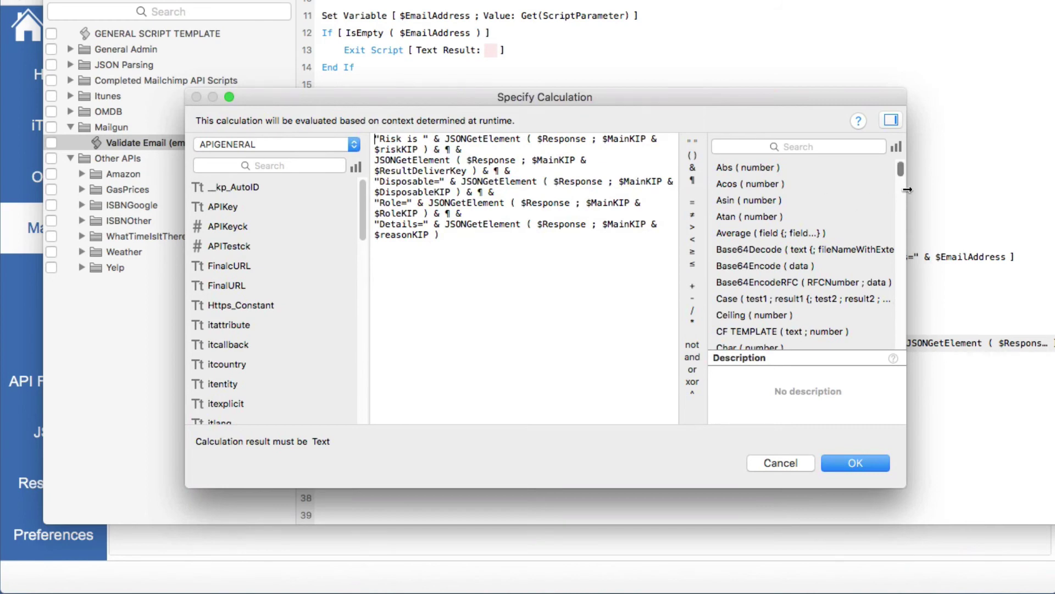
drag(908, 190, 1053, 190)
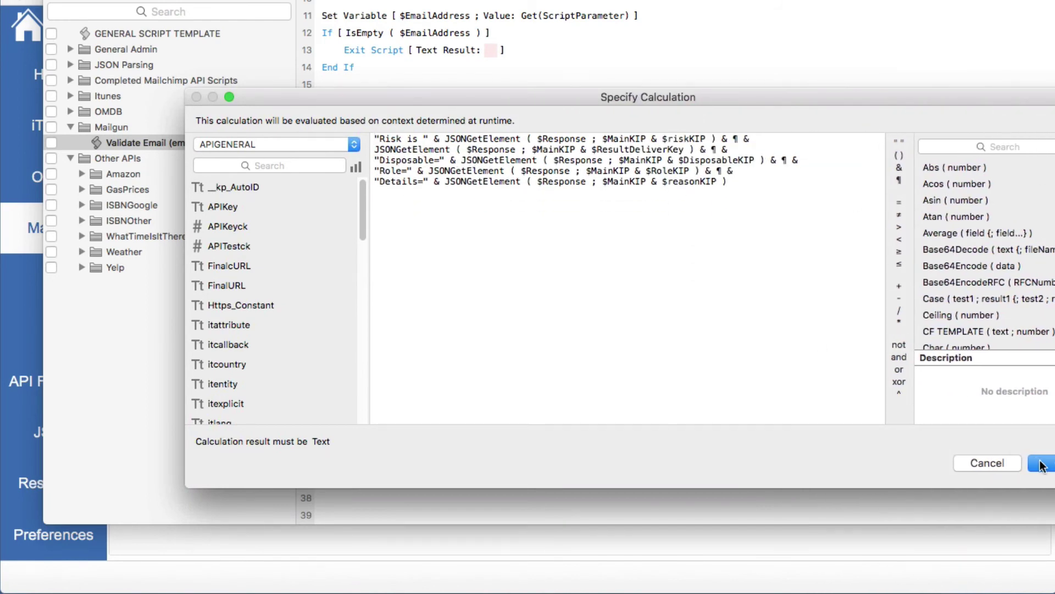
click(1042, 464)
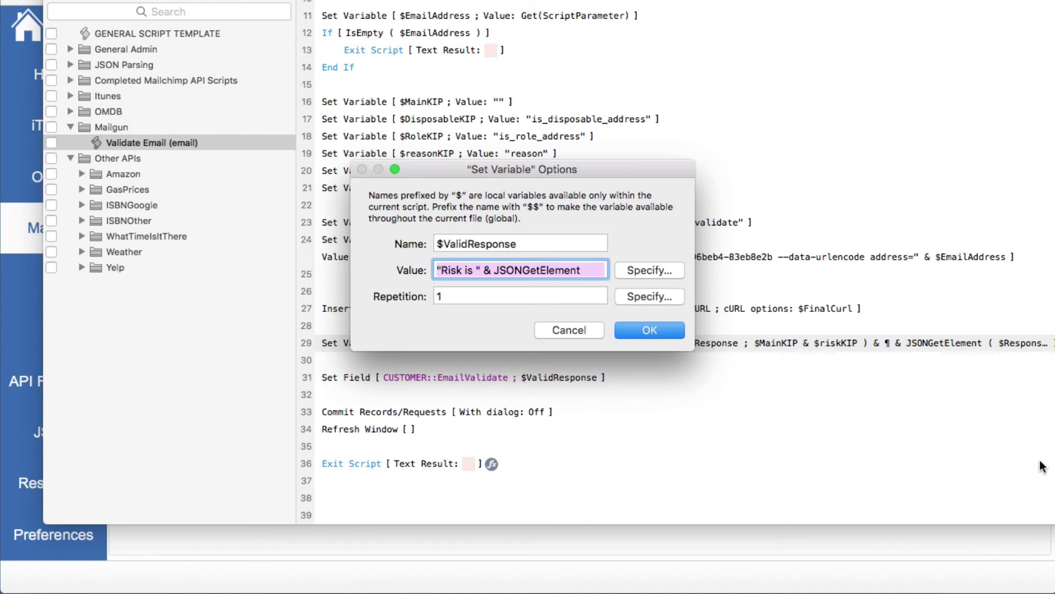
click(647, 332)
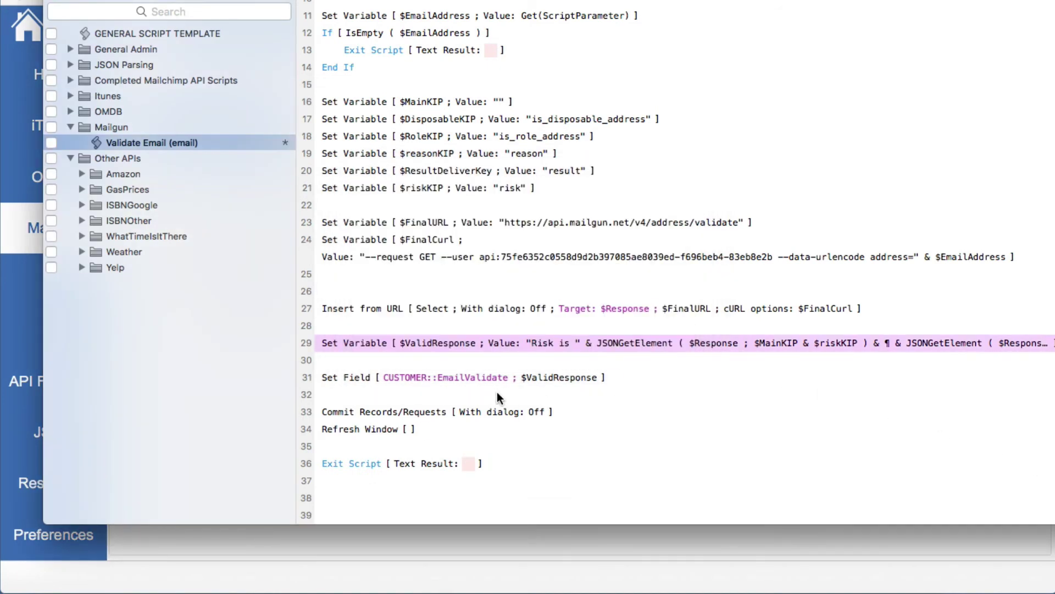
key(super+w)
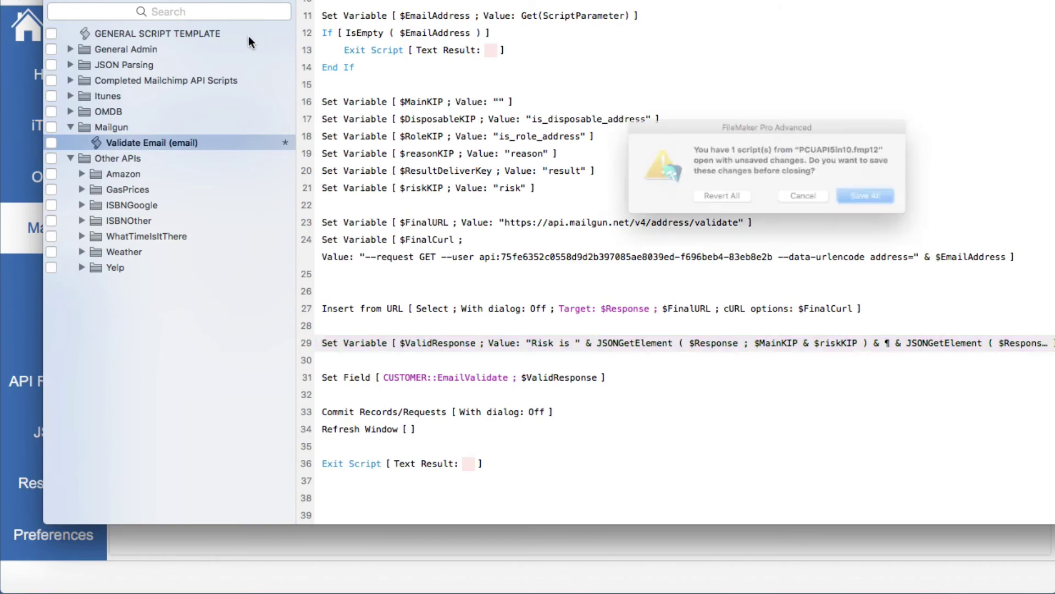
Save all script changes and tick Script on the Mailgun checklist
click(892, 210)
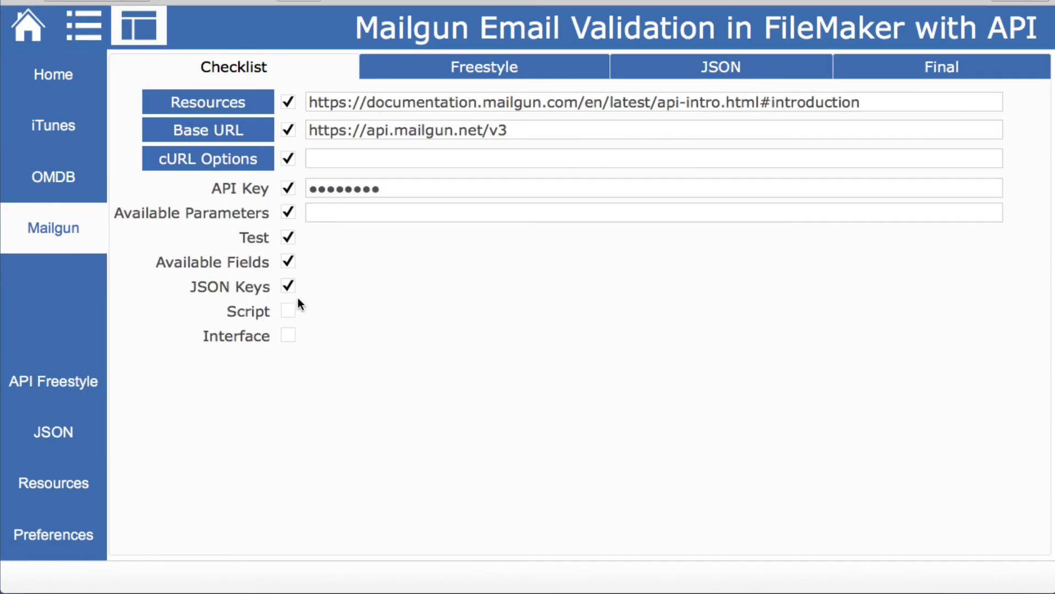
click(288, 314)
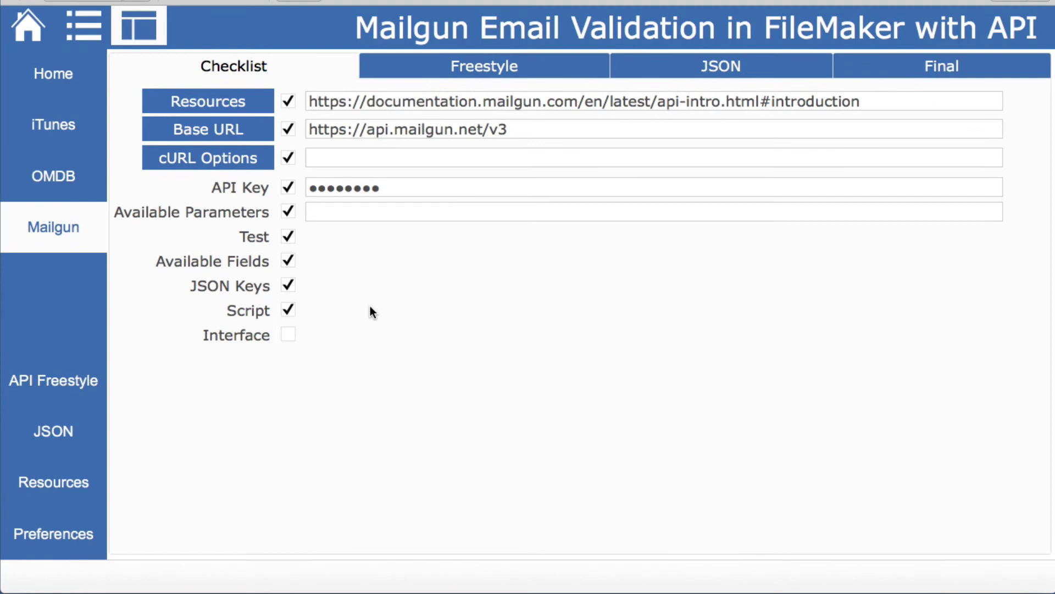
click(933, 68)
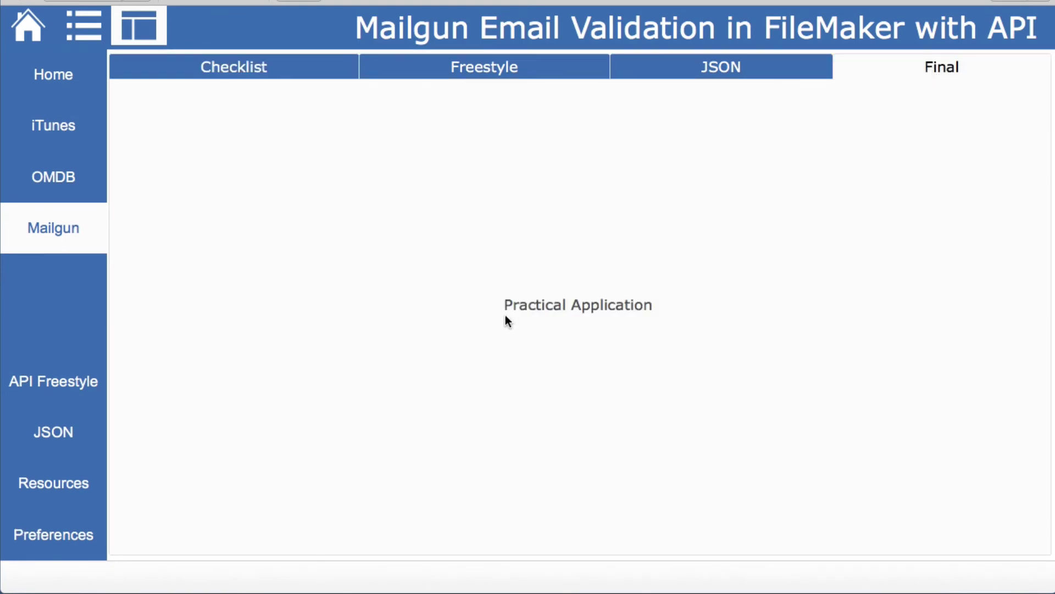
Run the Mailgun check on the second customer's email, returning medium risk and deliverable
click(104, 23)
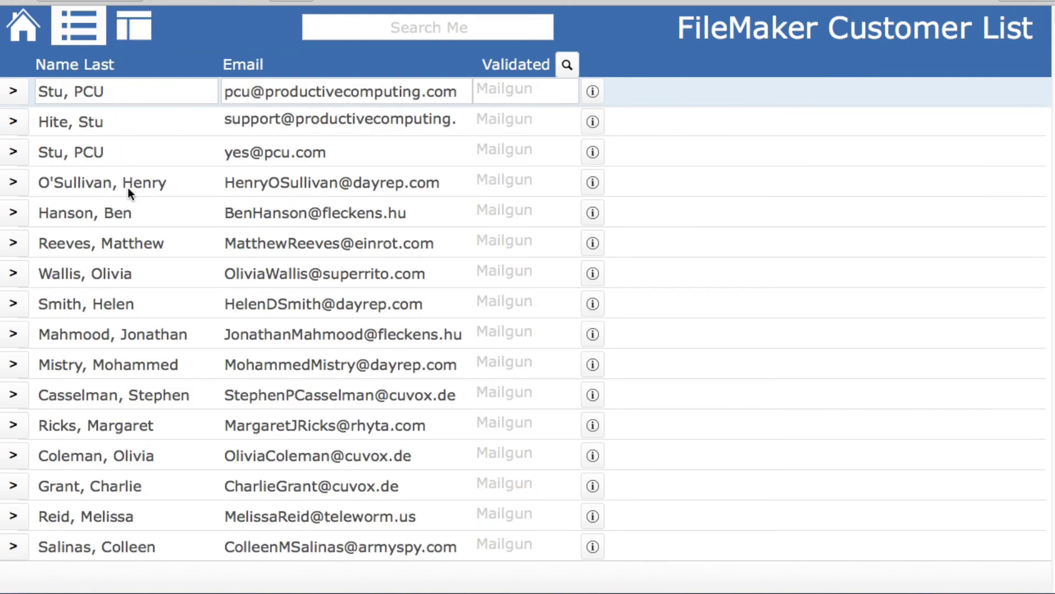
click(16, 122)
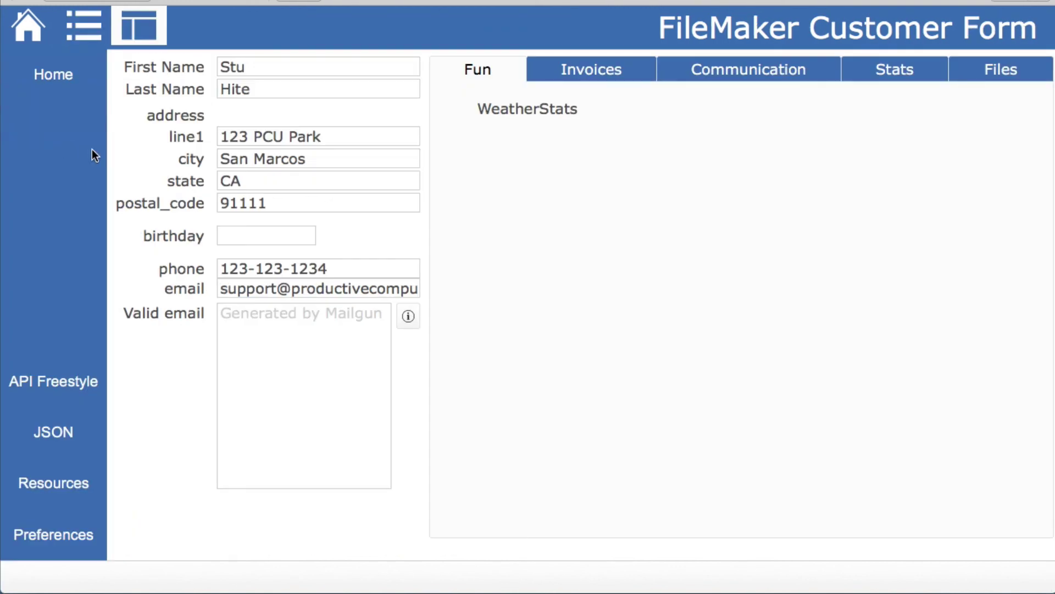
click(315, 290)
click(411, 324)
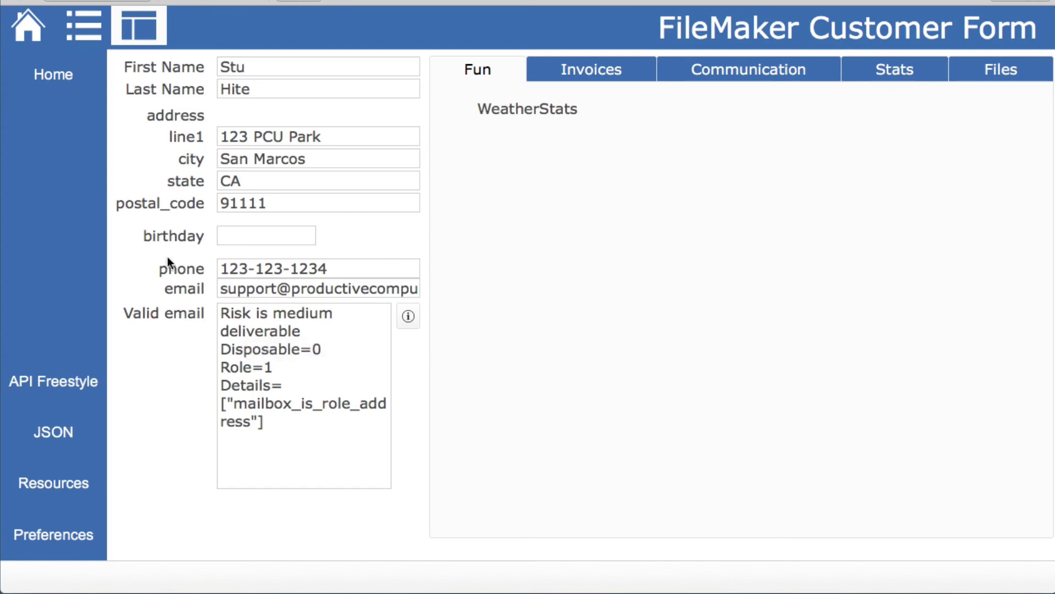
Validate three customers' emails further down the list and expand their high-risk results
click(88, 28)
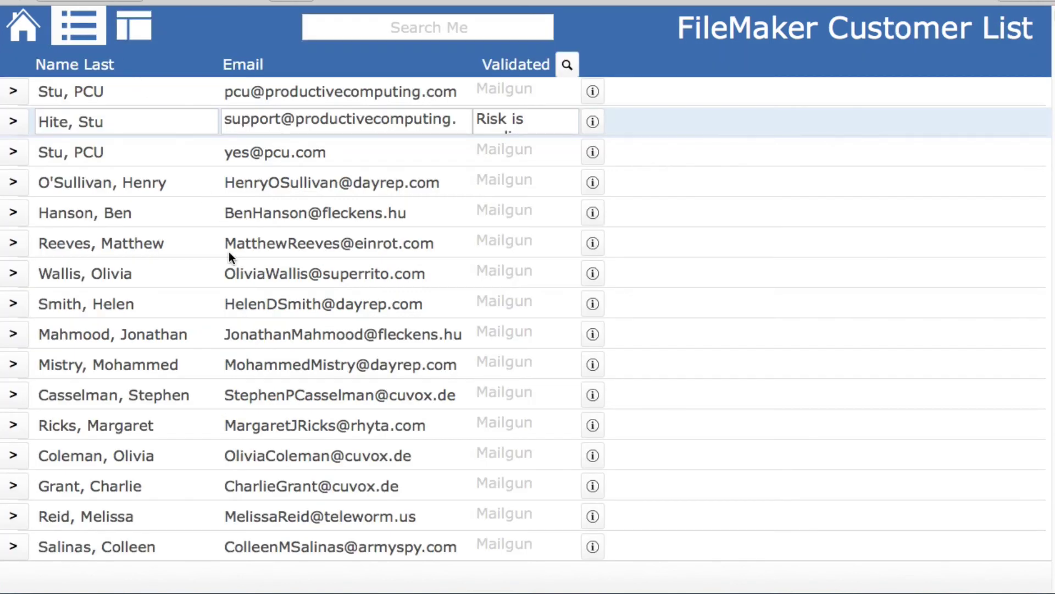
scroll(229, 252, down, 2)
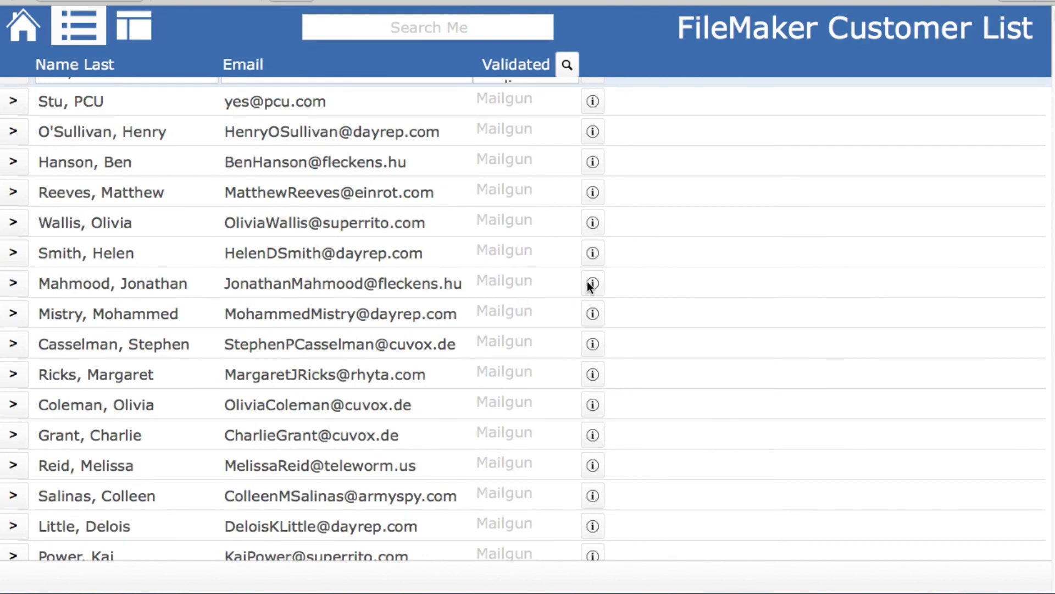
click(592, 253)
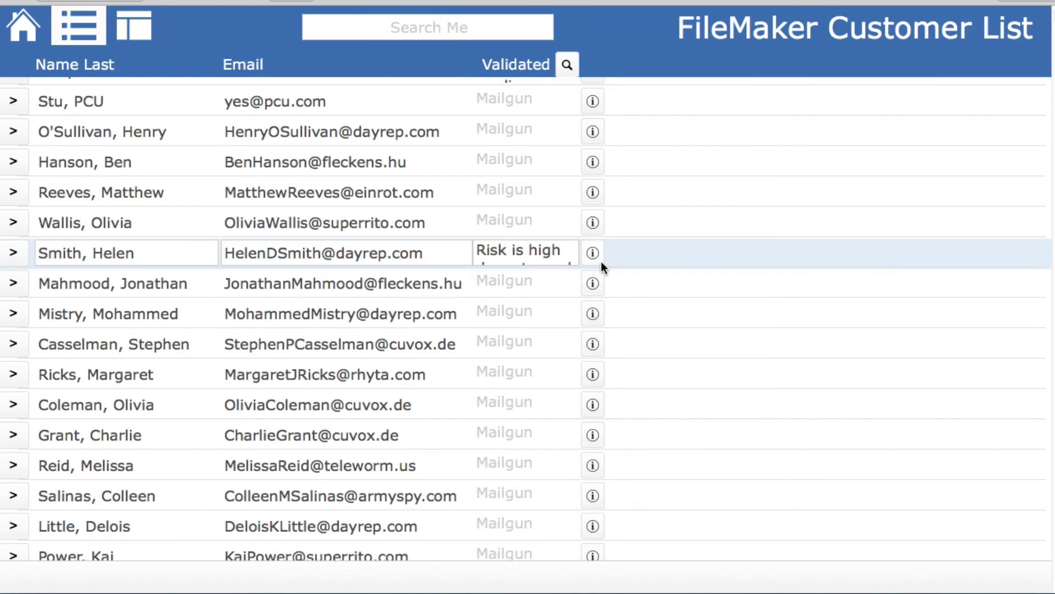
click(564, 259)
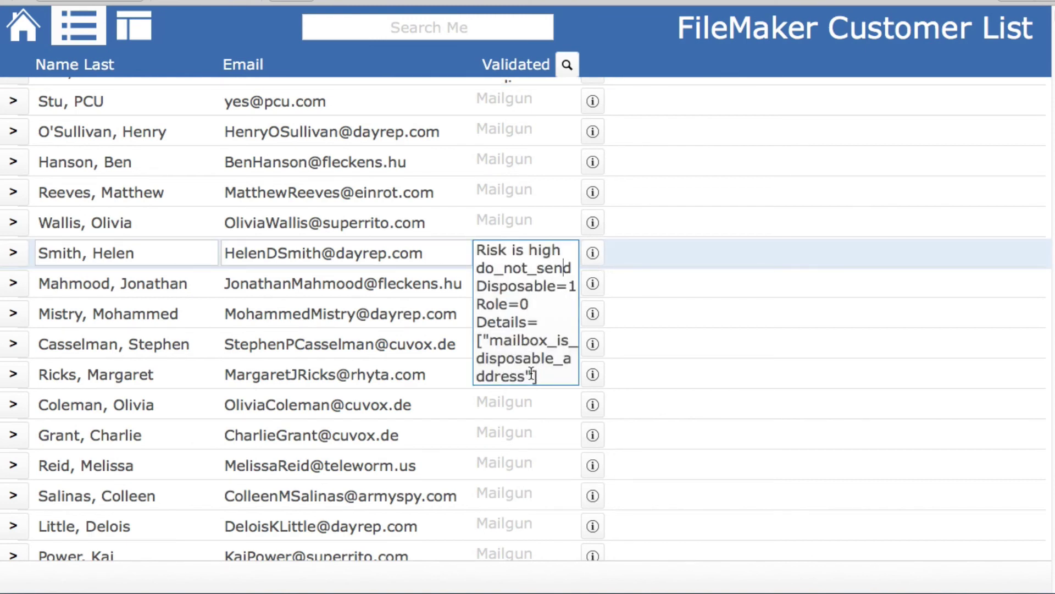
click(592, 495)
click(571, 495)
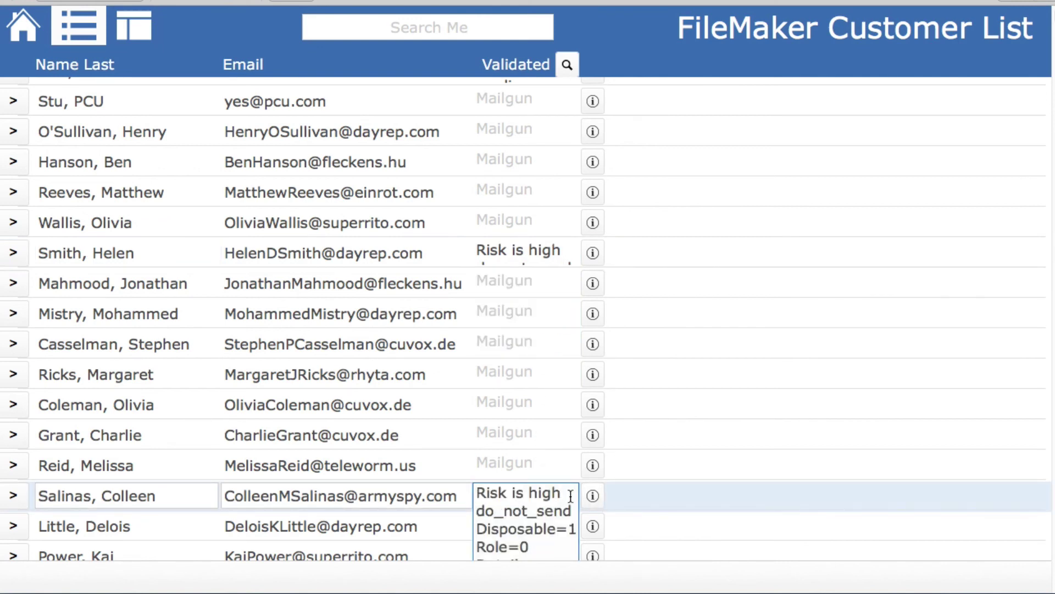
click(594, 435)
click(562, 437)
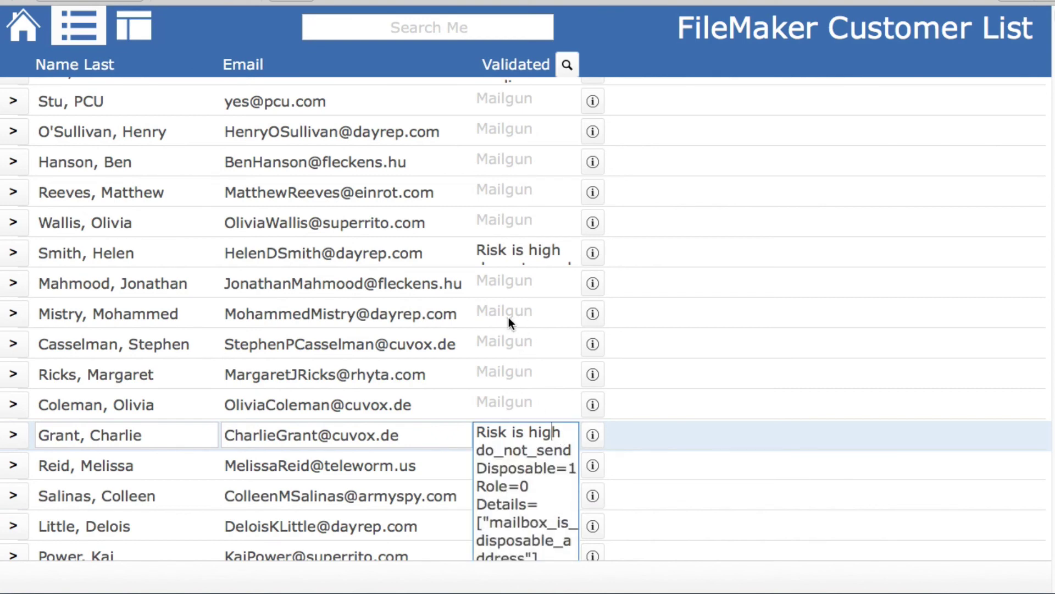
Validate the first customer's email, showing a low-risk, deliverable result
scroll(509, 318, up, 2)
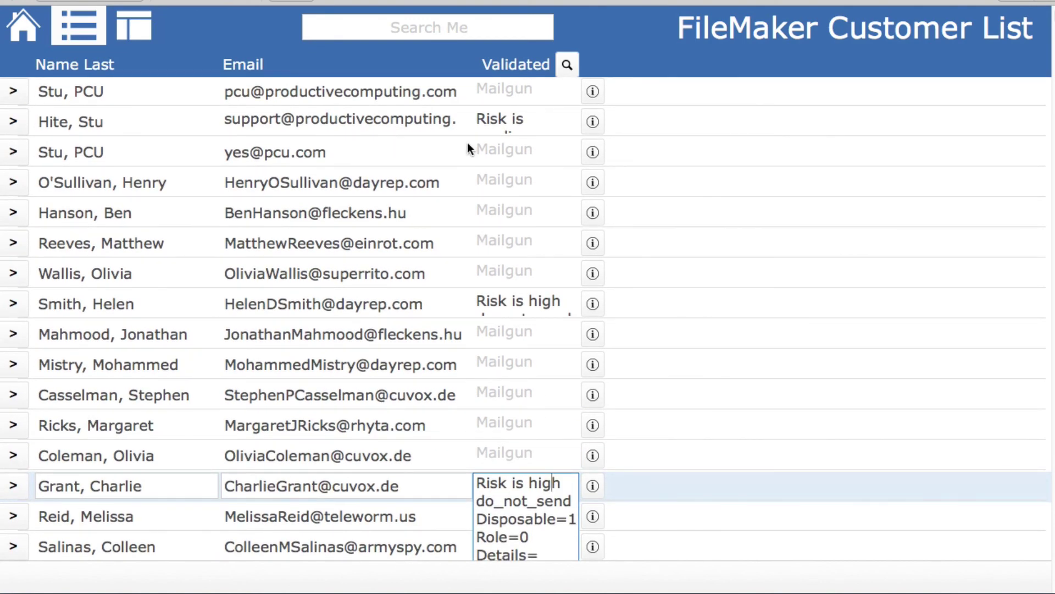
click(592, 92)
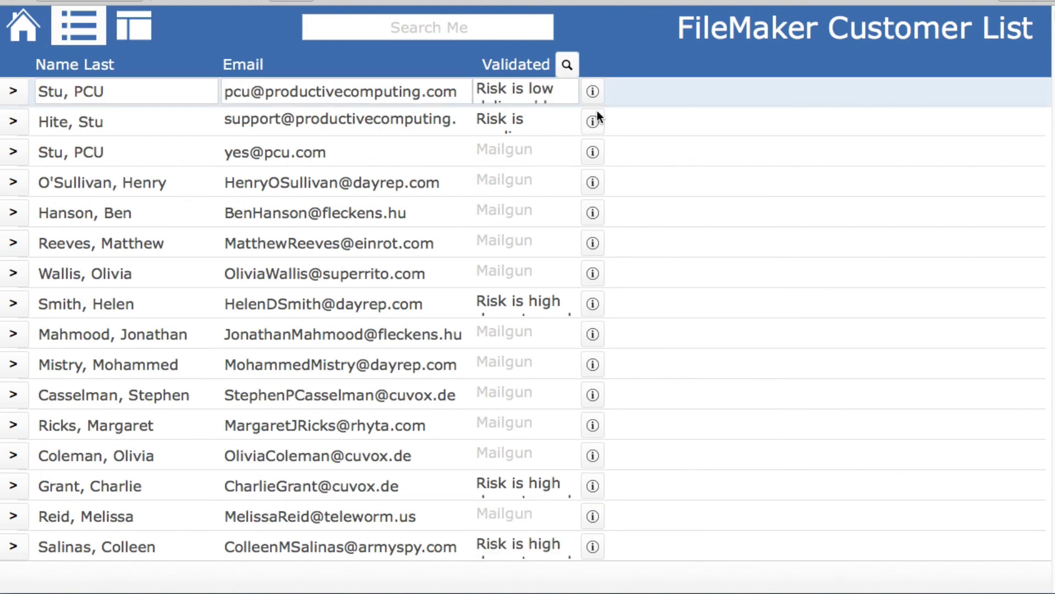
click(555, 96)
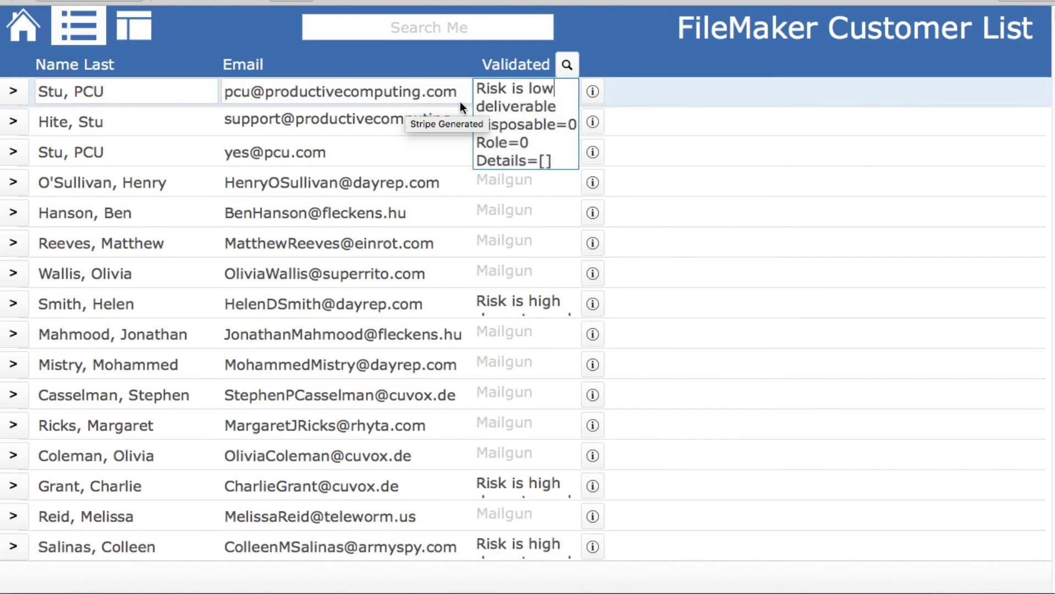
click(631, 62)
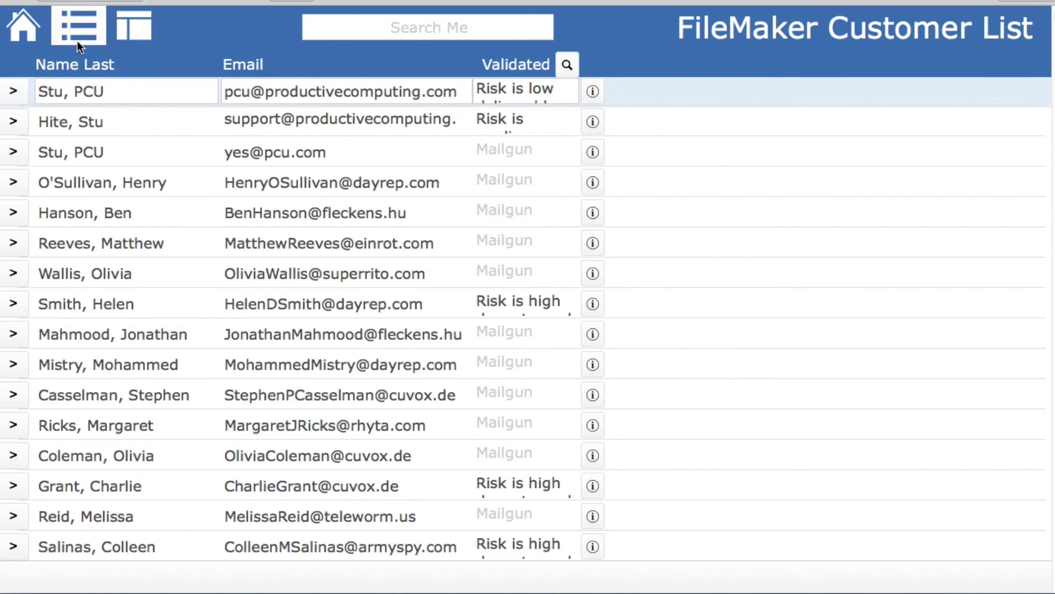
Go from Home to the Mailgun Checklist and tick Interface, completing every item
click(18, 35)
click(60, 212)
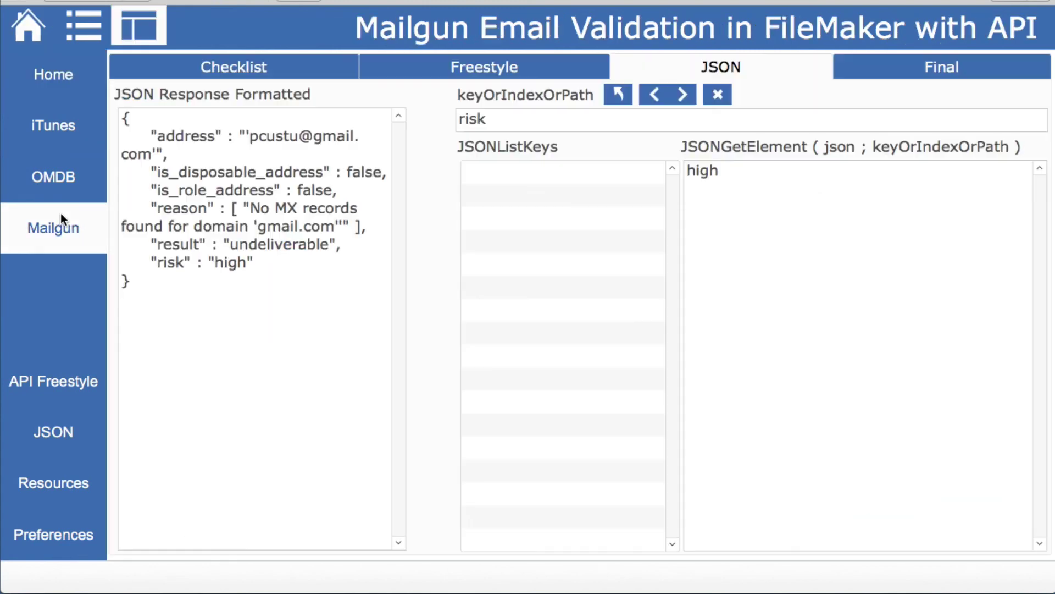
click(202, 76)
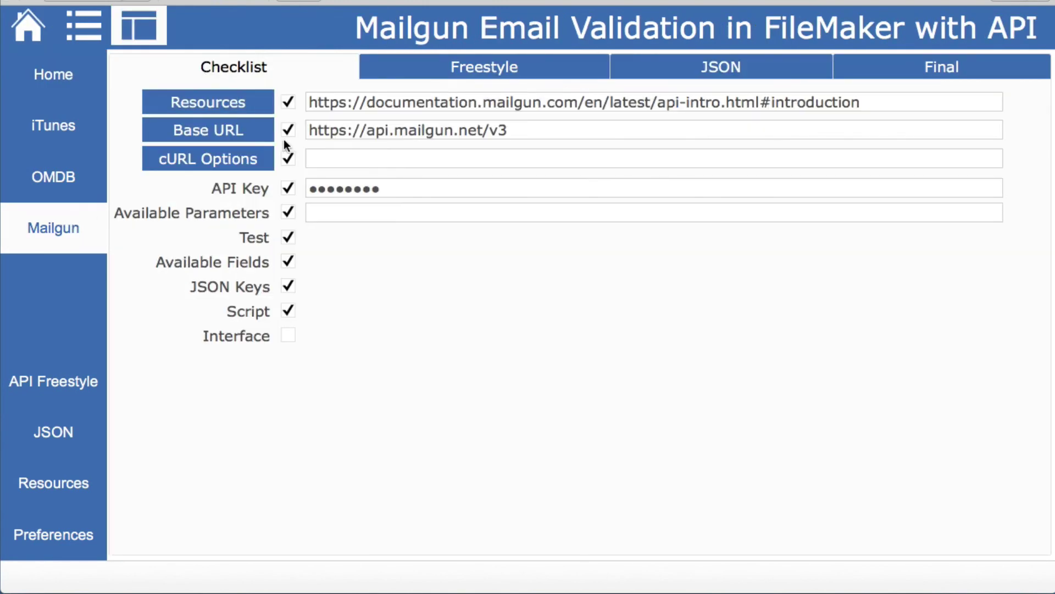
click(285, 338)
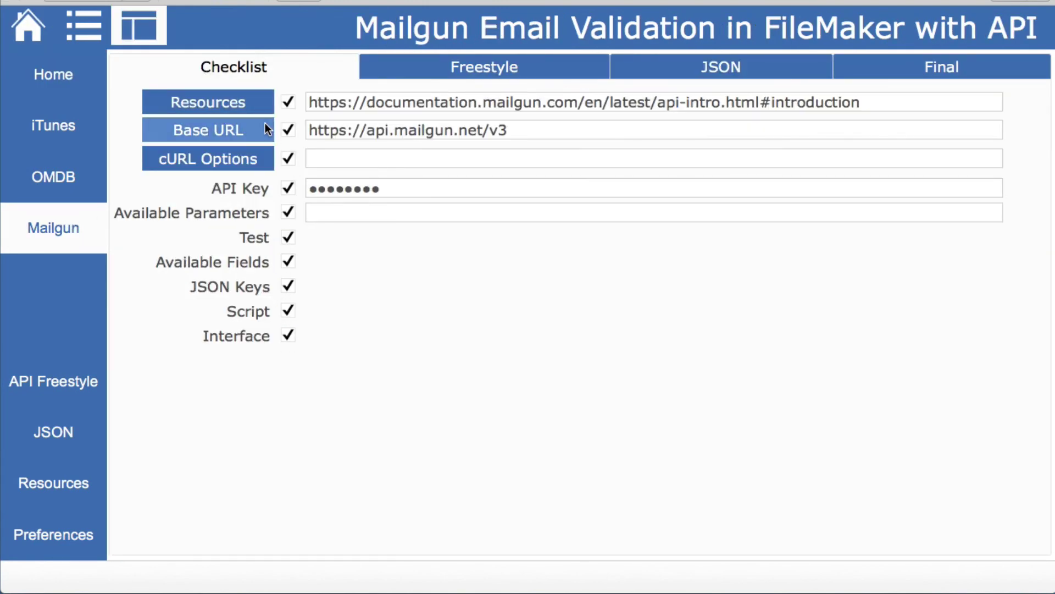